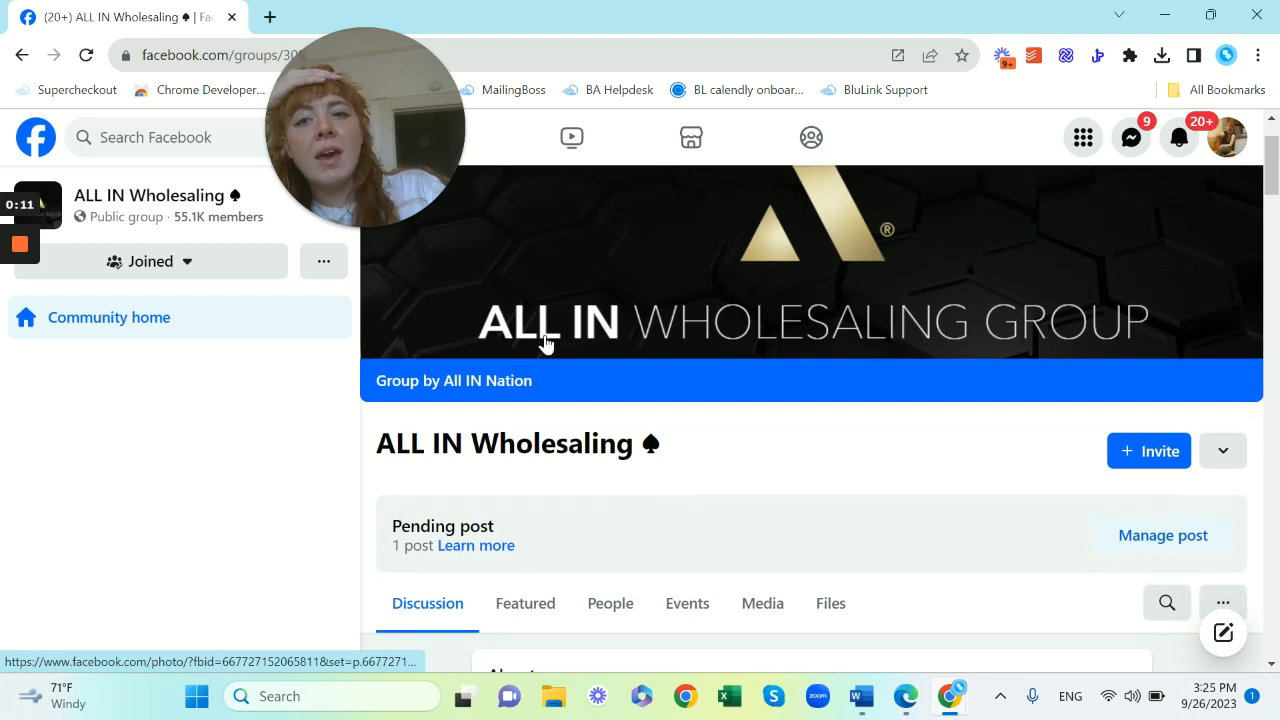
Open the group's People tab, reload the page and scroll through the members list
left_click(610, 587)
scroll(723, 523, "down", 5)
scroll(723, 523, "up", 7)
left_click(87, 56)
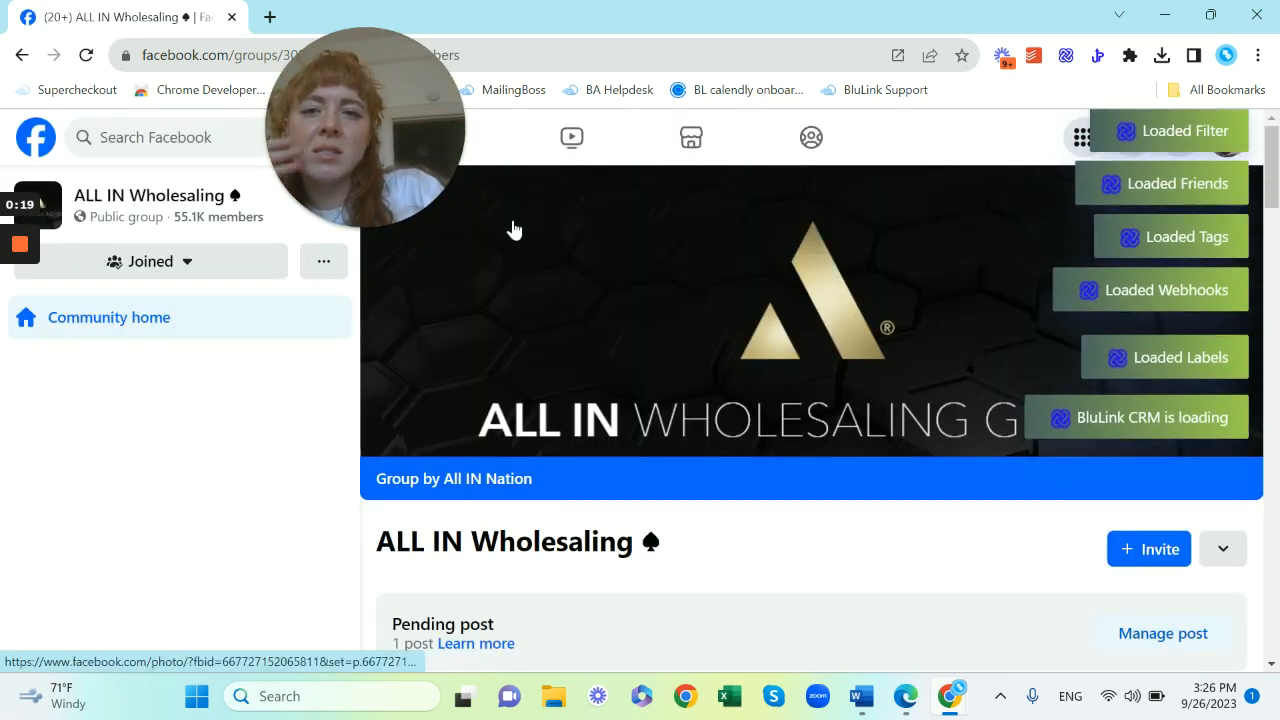
scroll(292, 347, "down", 15)
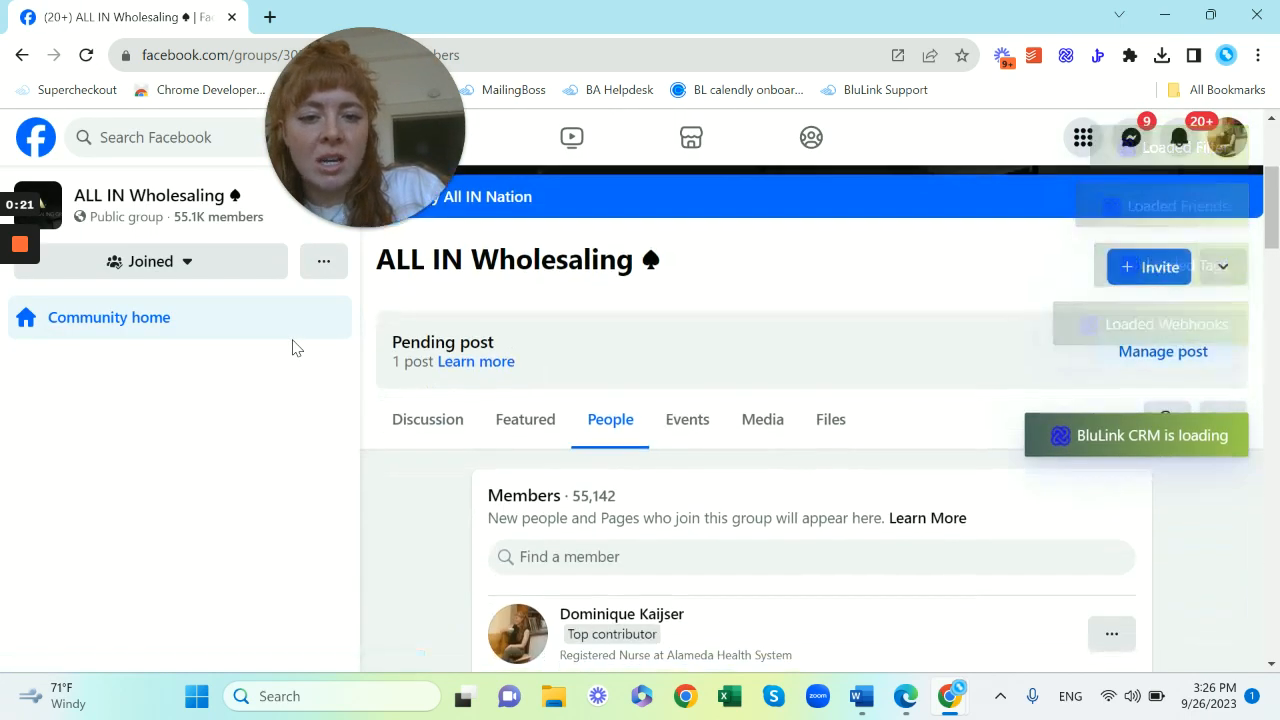
scroll(763, 532, "up", 10)
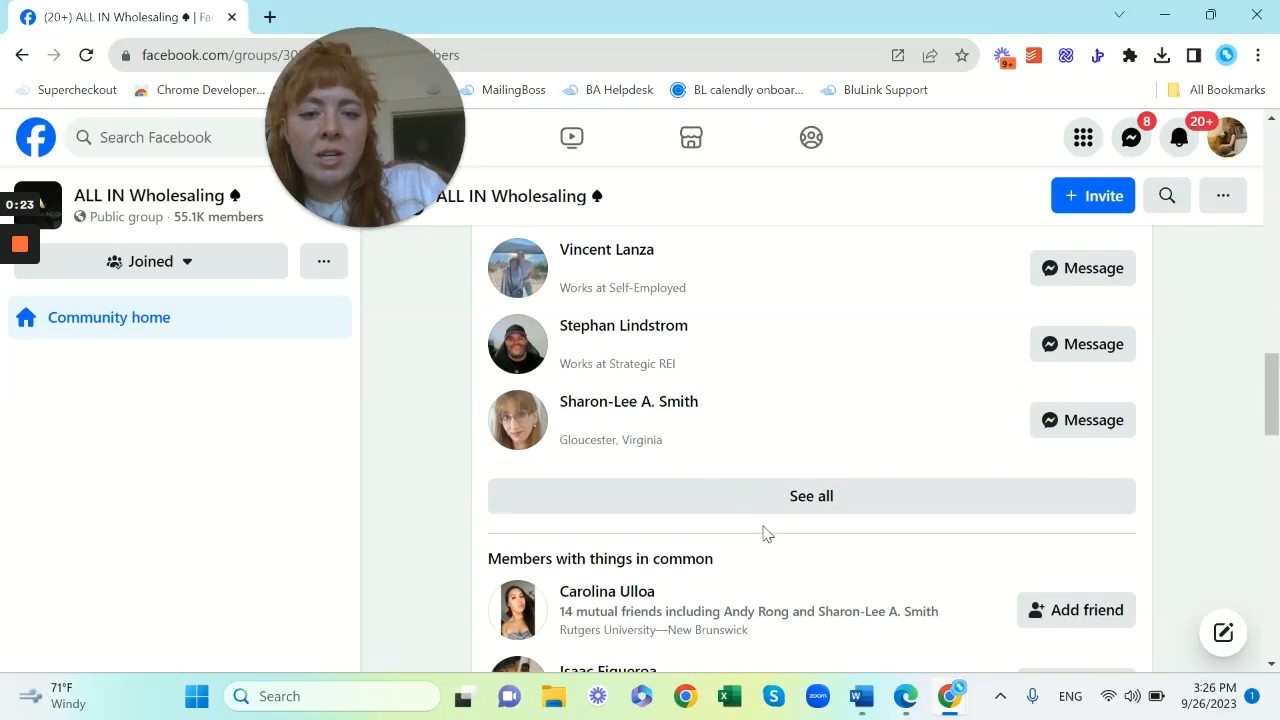
Export the group's member profiles with the BluLink extension, stopping the download early and returning to its dashboard
left_click(1098, 55)
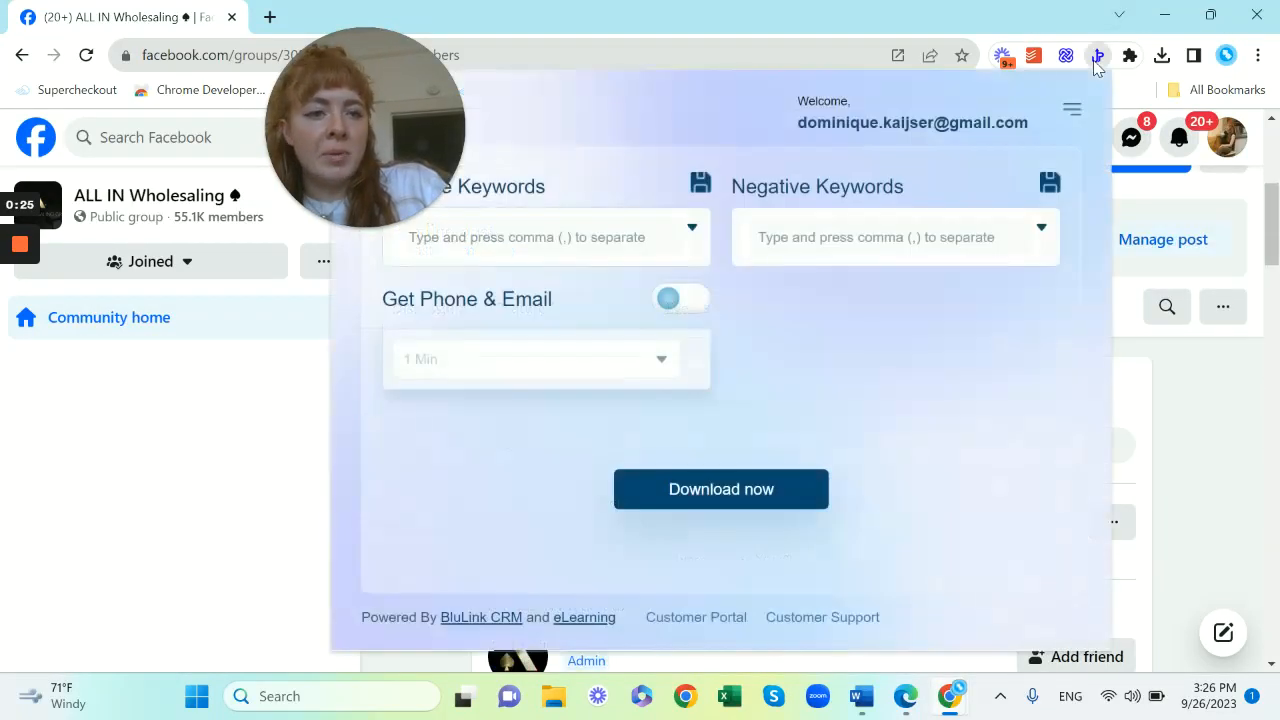
left_click_drag(368, 103, 157, 103)
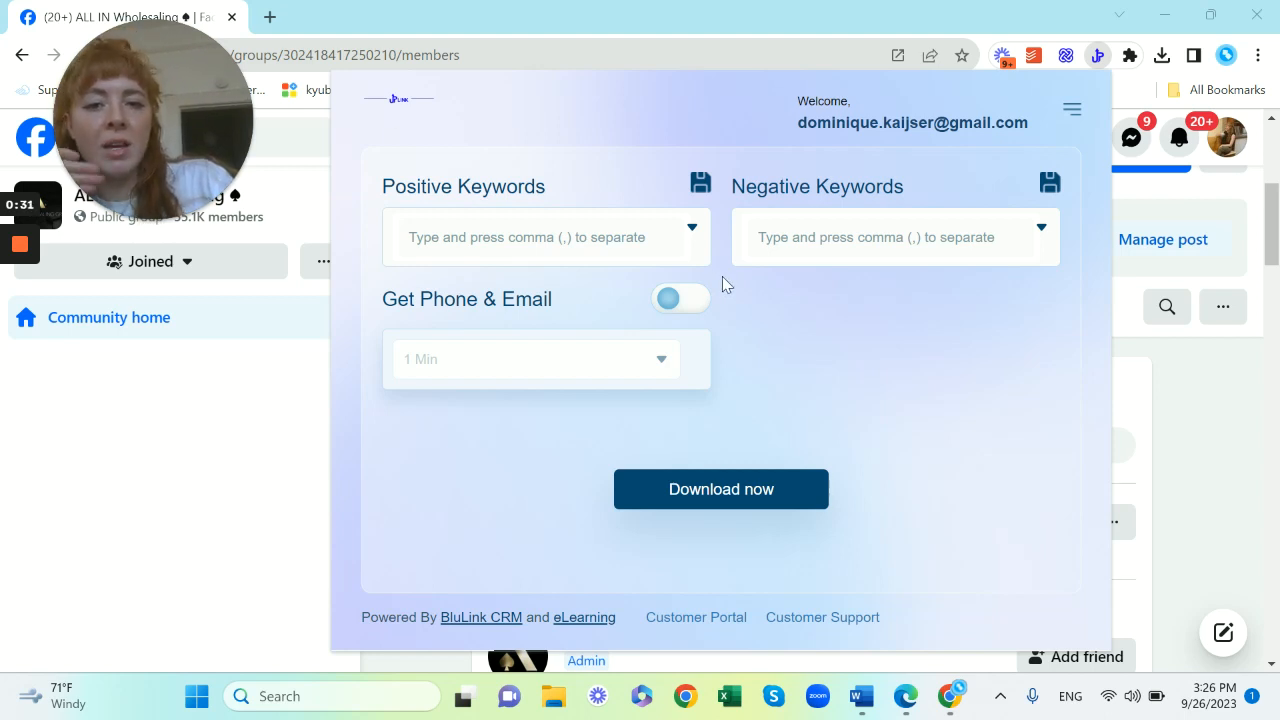
left_click(735, 490)
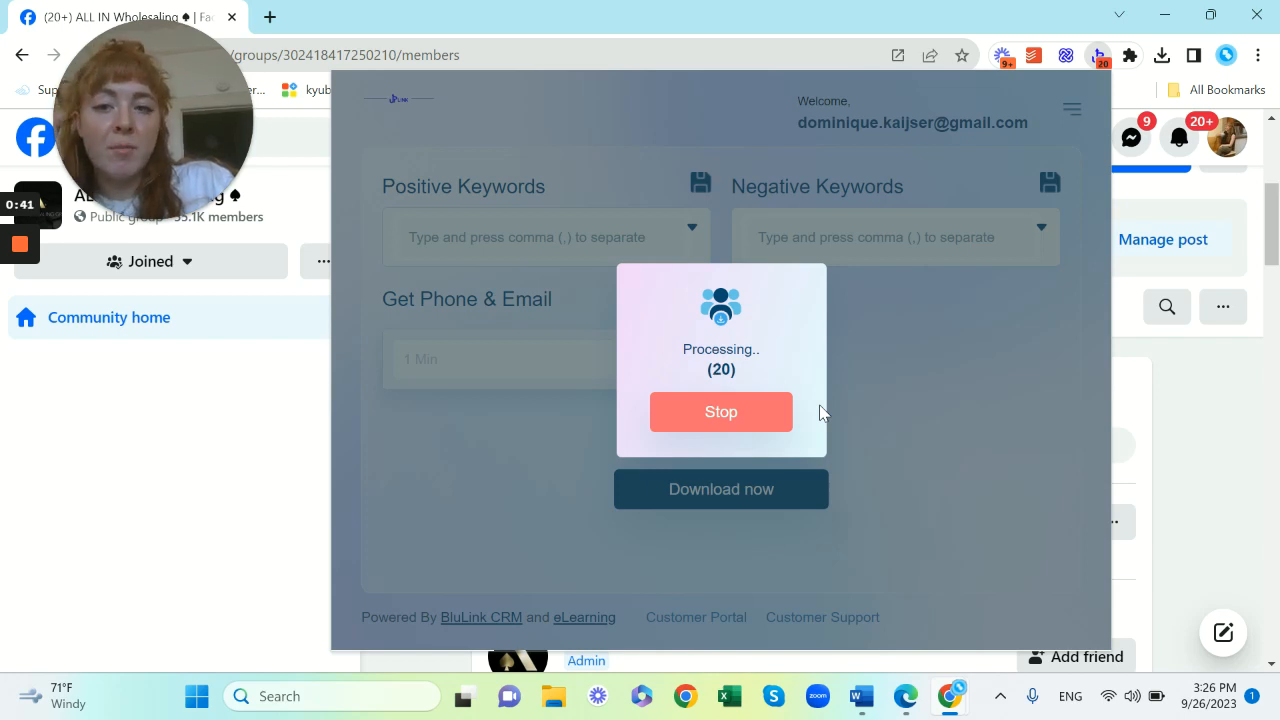
left_click(711, 411)
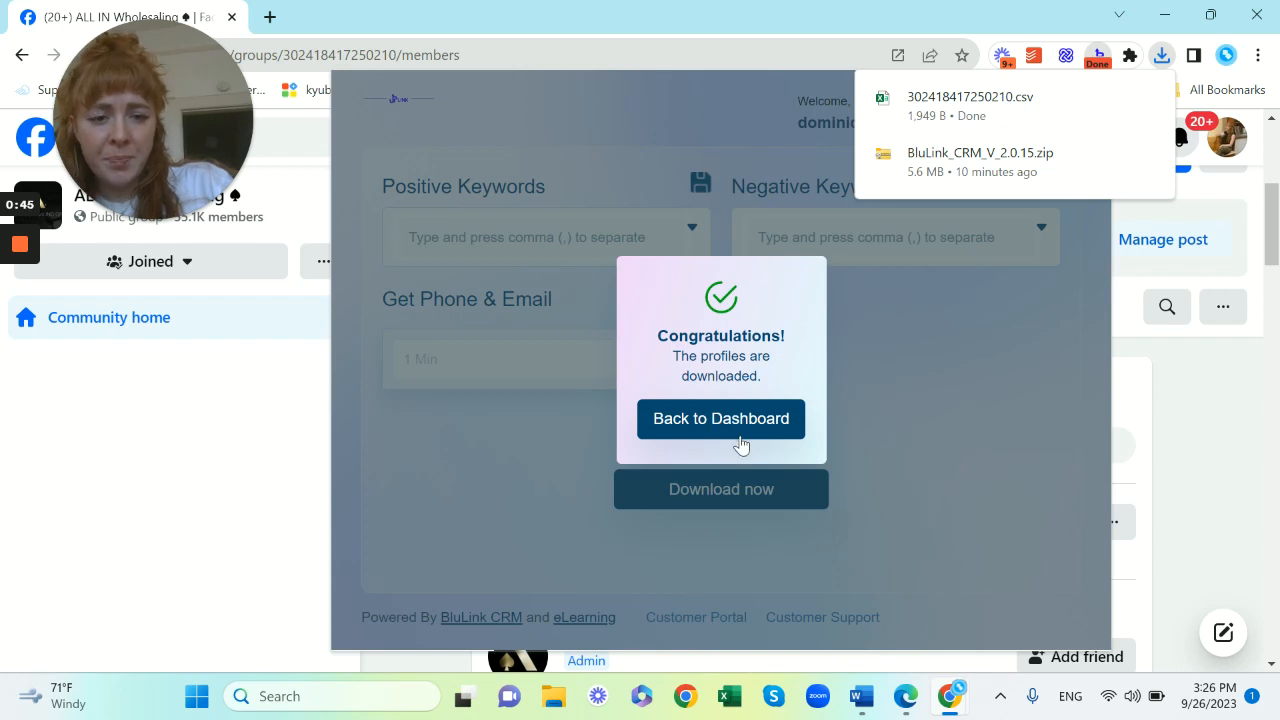
left_click(731, 425)
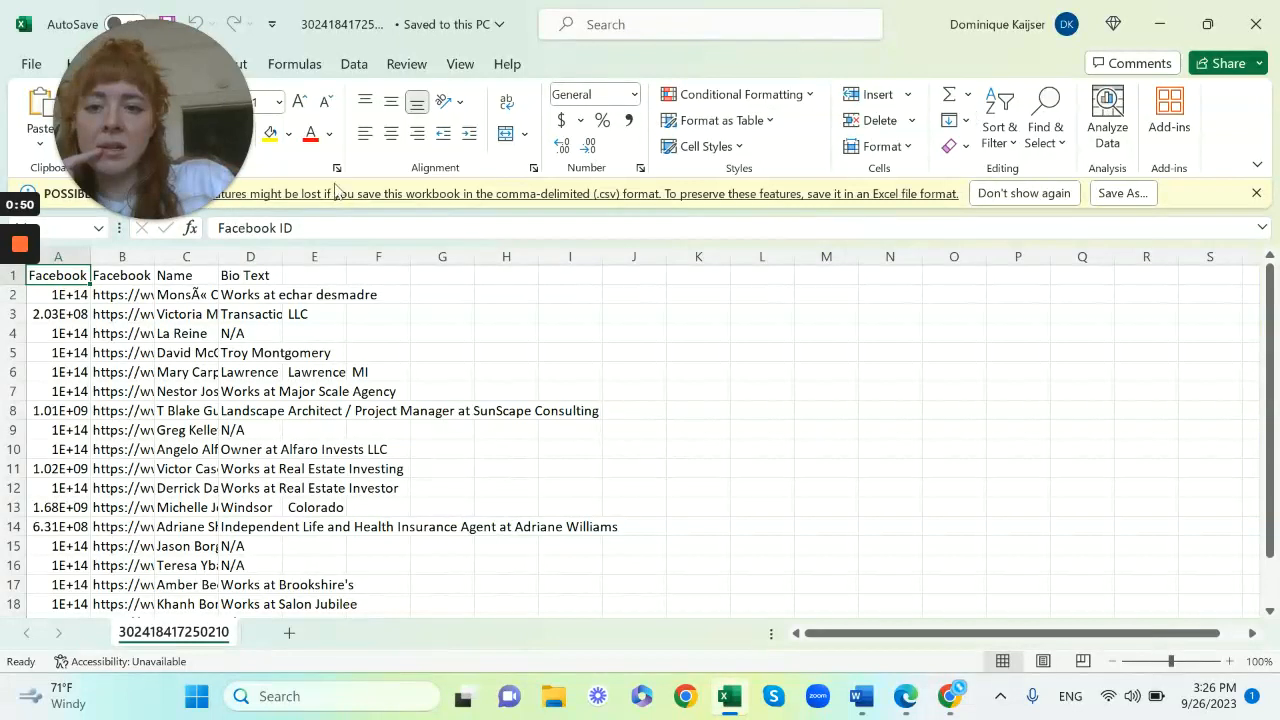
Open the downloaded CSV and widen the Bio Text and Name columns
left_click_drag(150, 60, 859, 49)
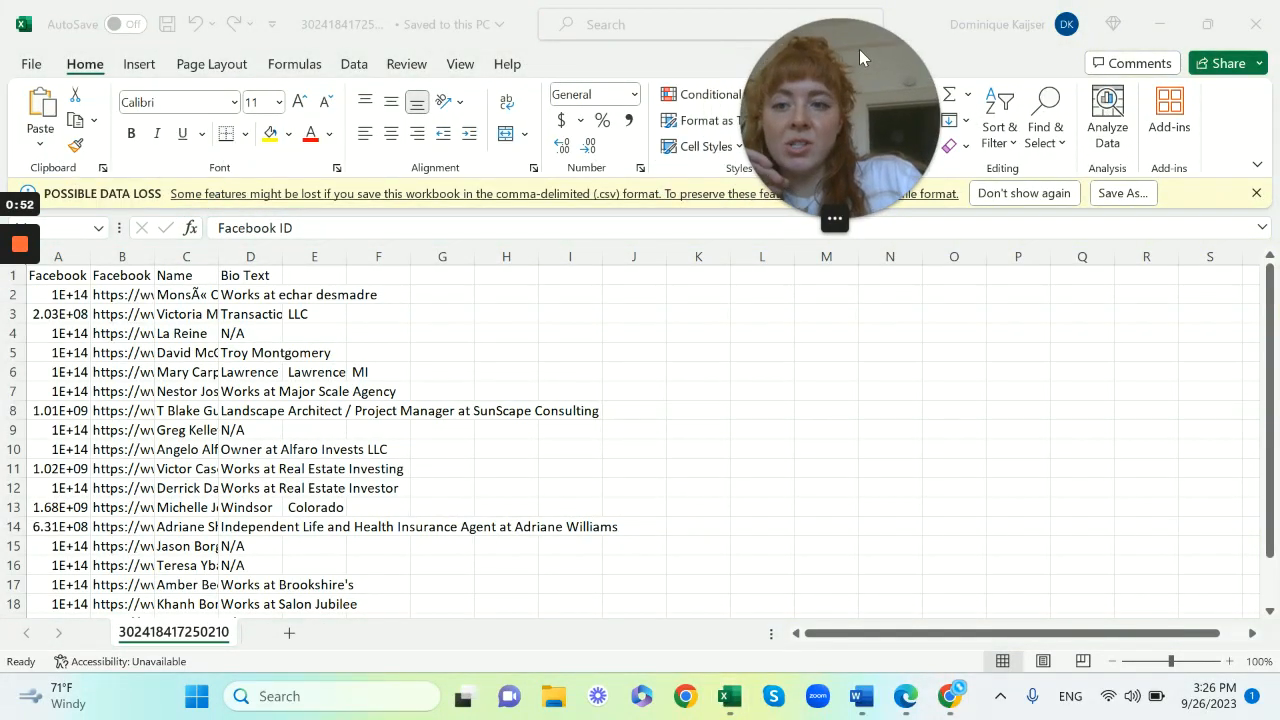
left_click(268, 250)
left_click_drag(287, 257, 553, 257)
left_click(178, 255)
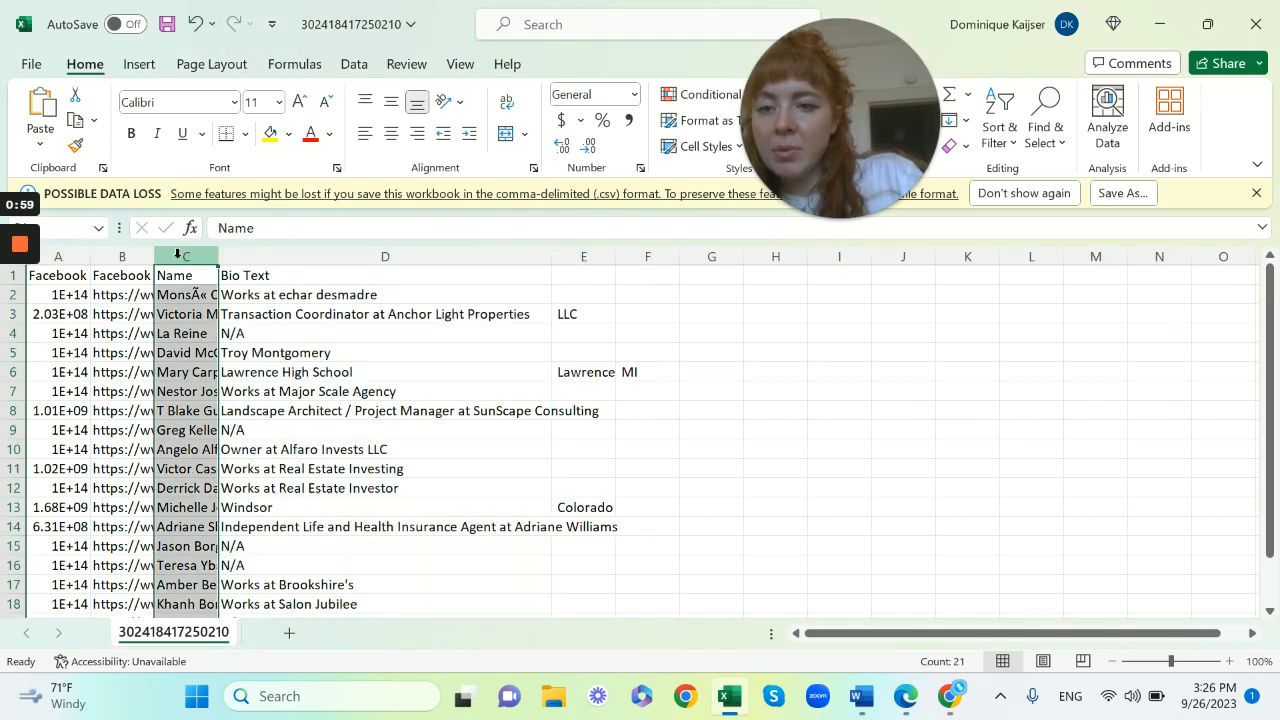
left_click_drag(219, 257, 447, 257)
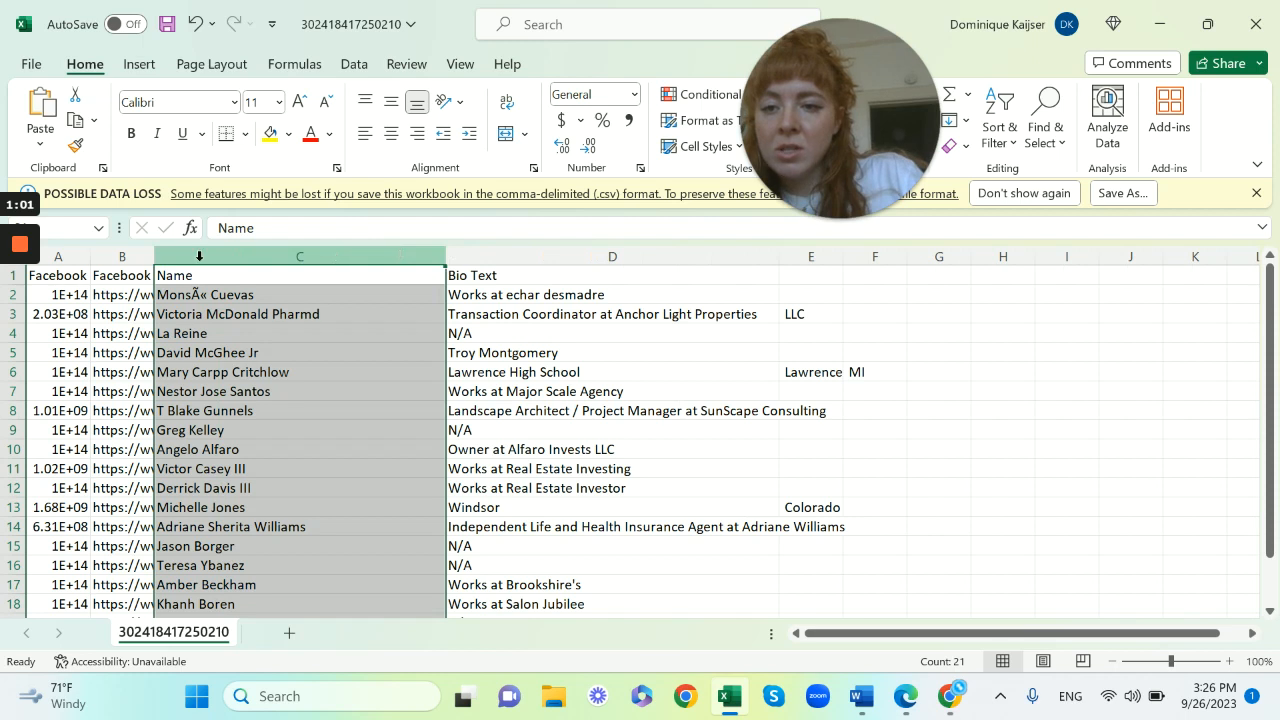
Widen the Facebook Profile Link and Facebook ID columns to fit their contents
left_click(130, 257)
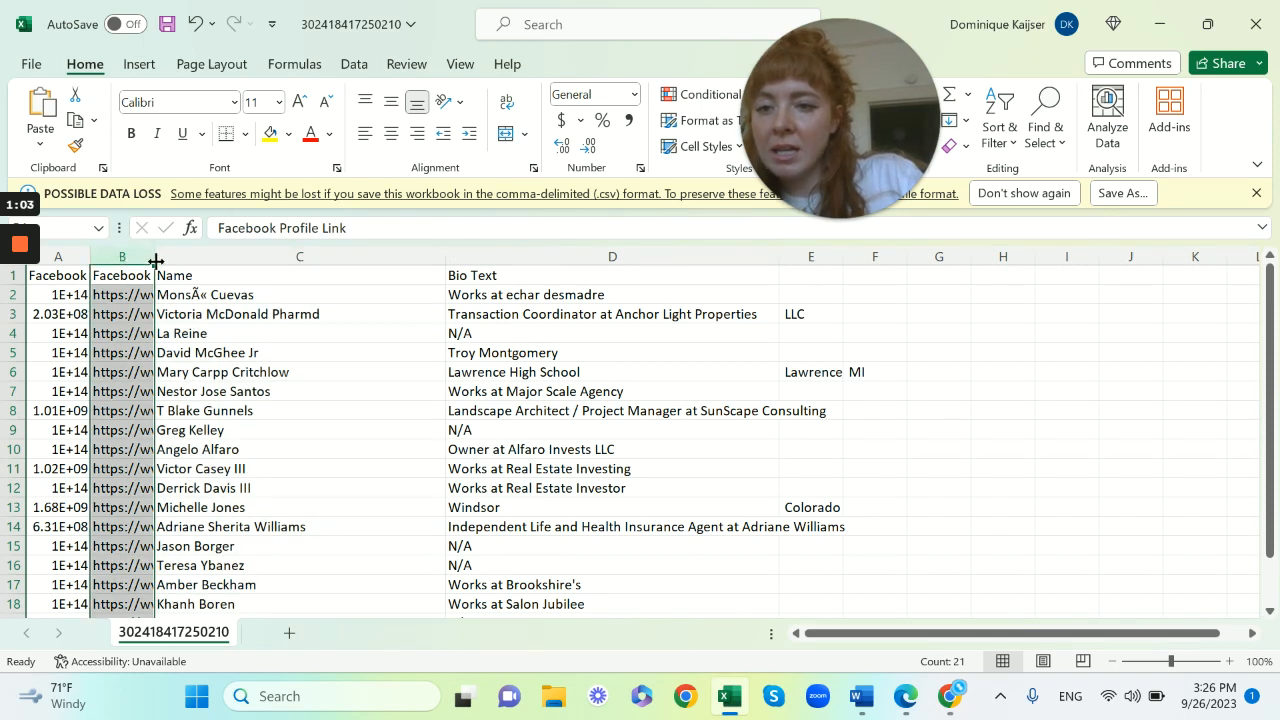
left_click_drag(156, 261, 318, 257)
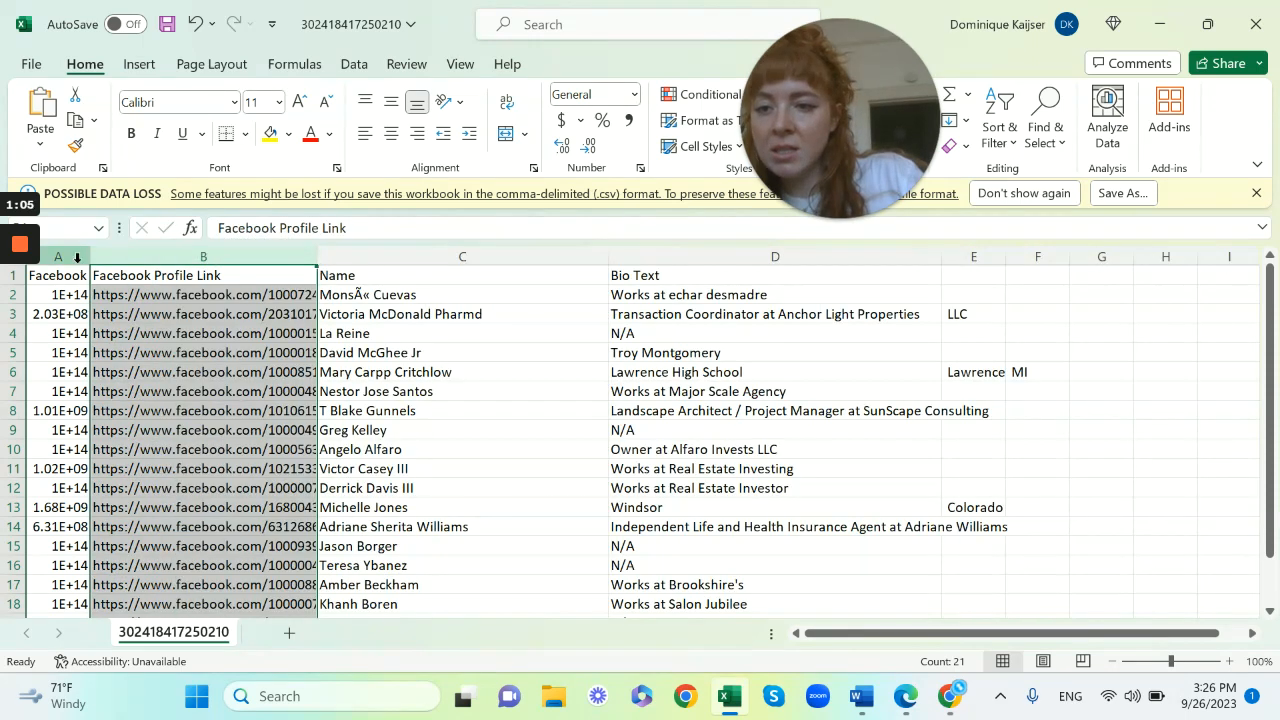
left_click(77, 252)
left_click_drag(91, 257, 240, 260)
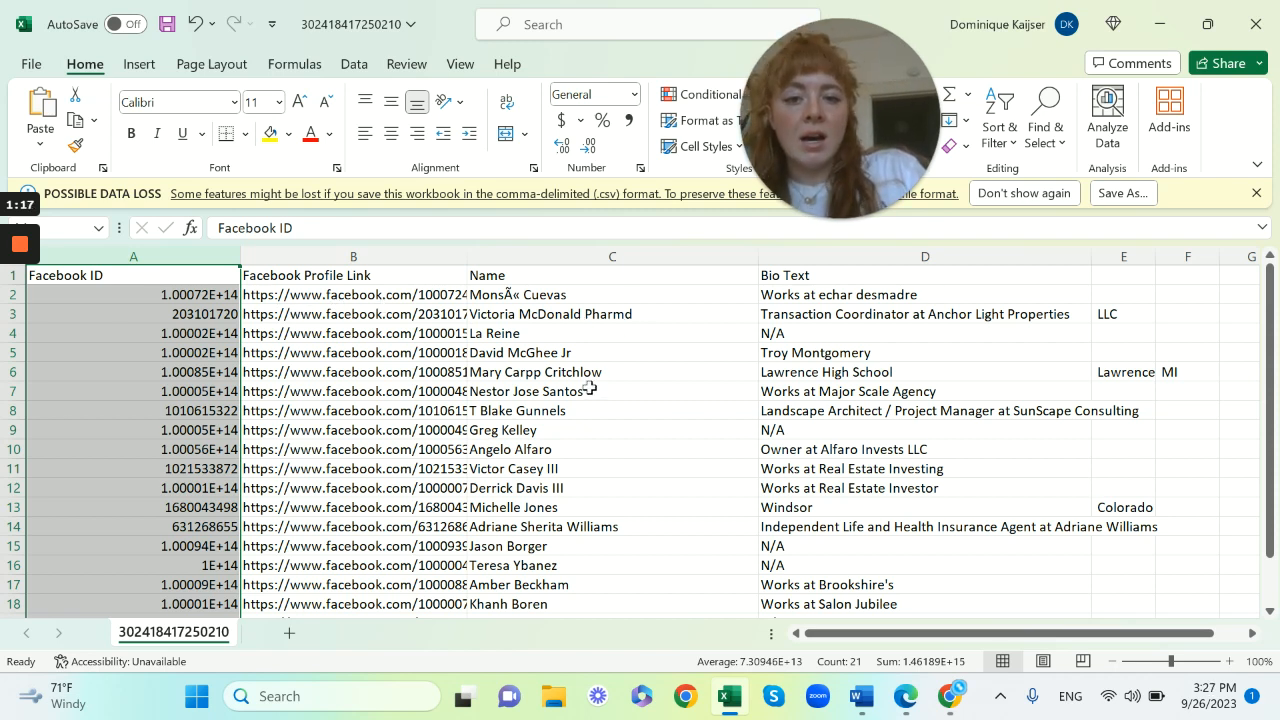
Compare the spreadsheet columns with the group's members list in the browser
scroll(590, 388, "right", 3)
left_click(528, 272)
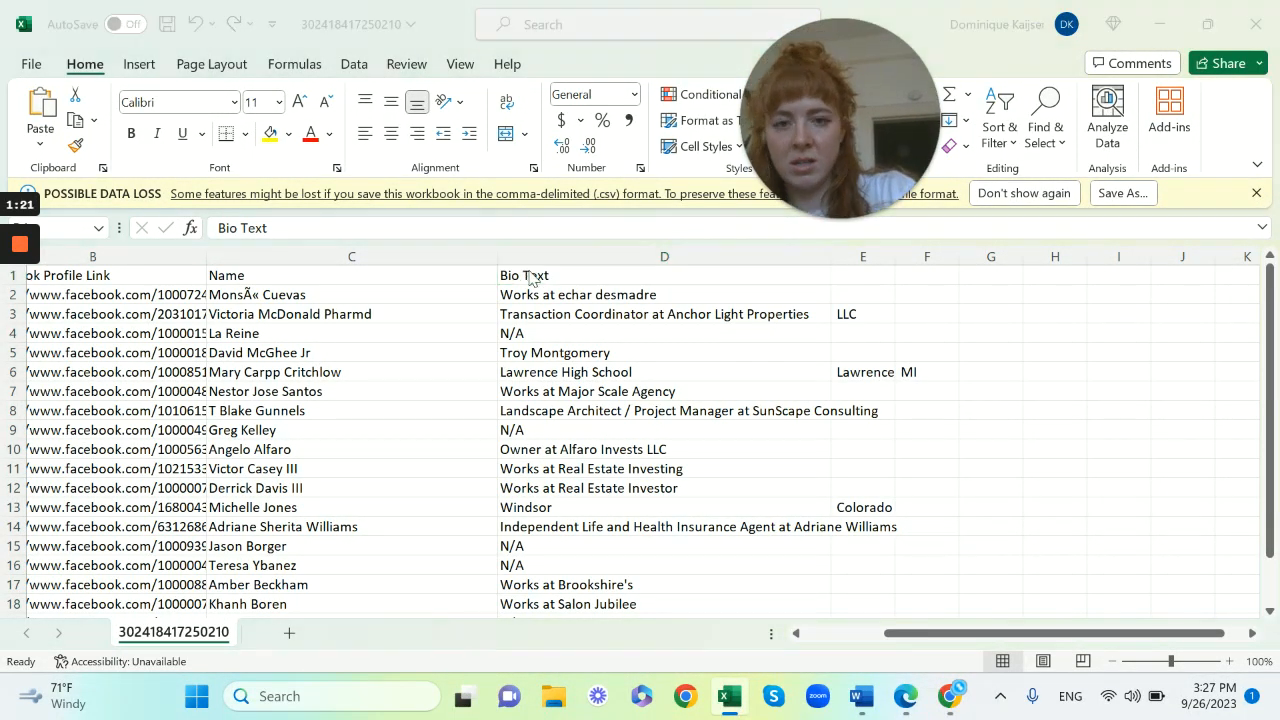
key("alt+Tab")
scroll(643, 375, "down", 2)
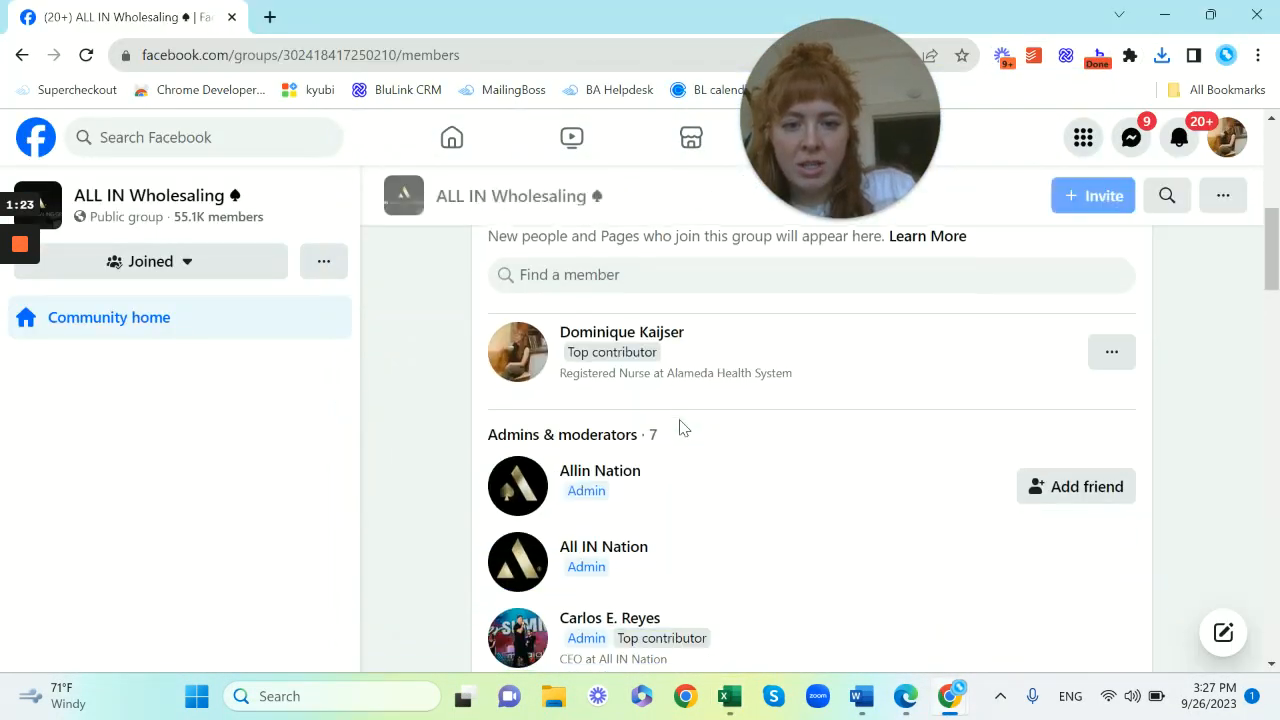
scroll(740, 382, "down", 5)
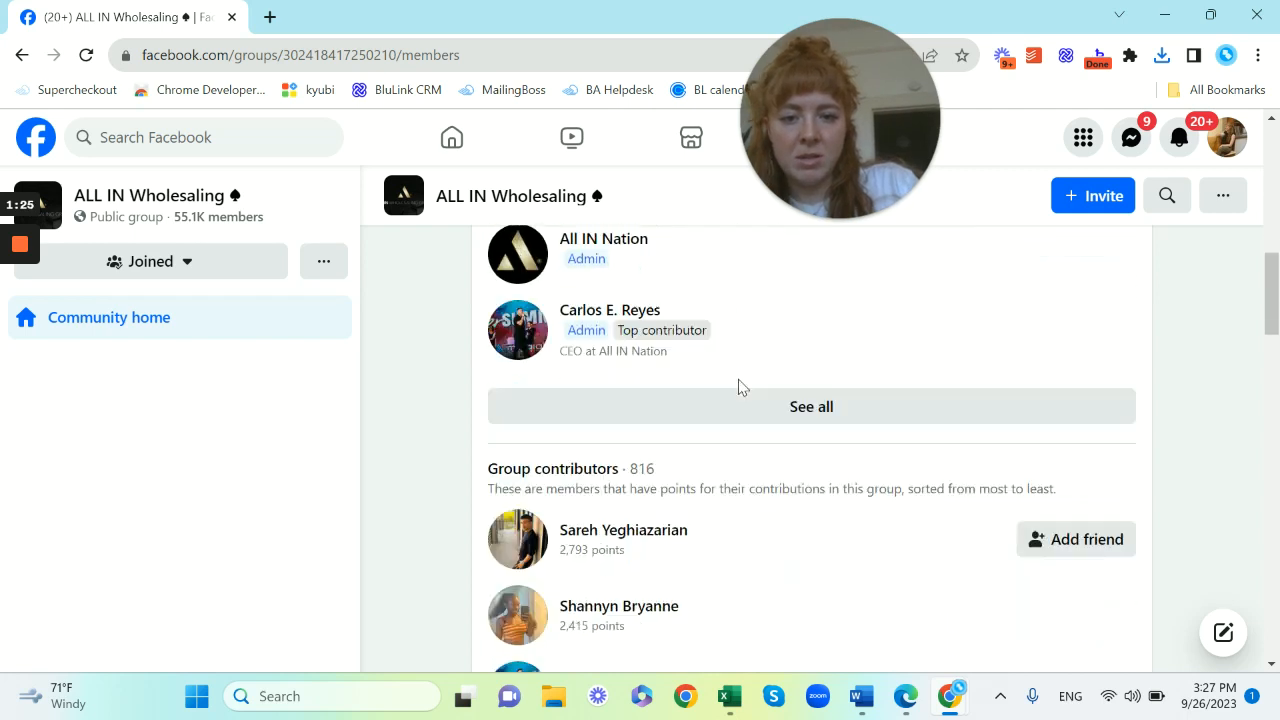
scroll(750, 590, "down", 4)
scroll(750, 590, "down", 1)
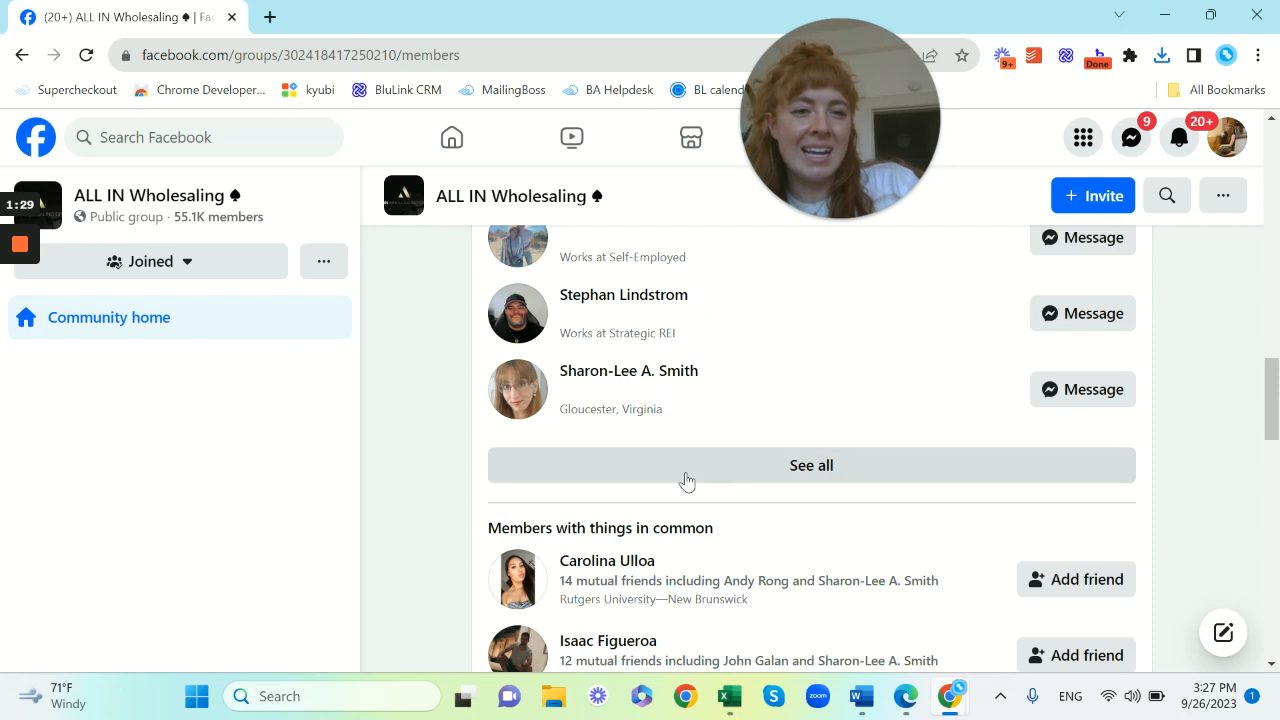
key("alt+Tab")
scroll(571, 319, "up", 1)
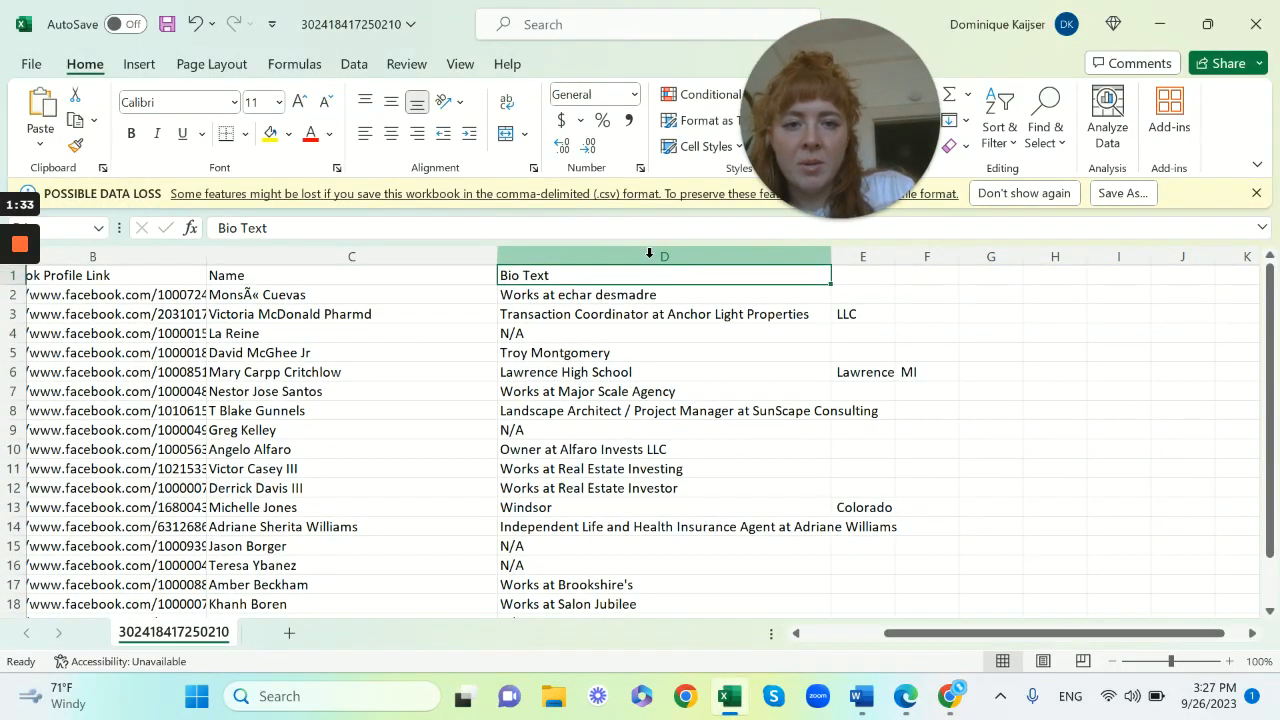
Clear the contents of the Bio Text column and the two columns after it
left_click(648, 257)
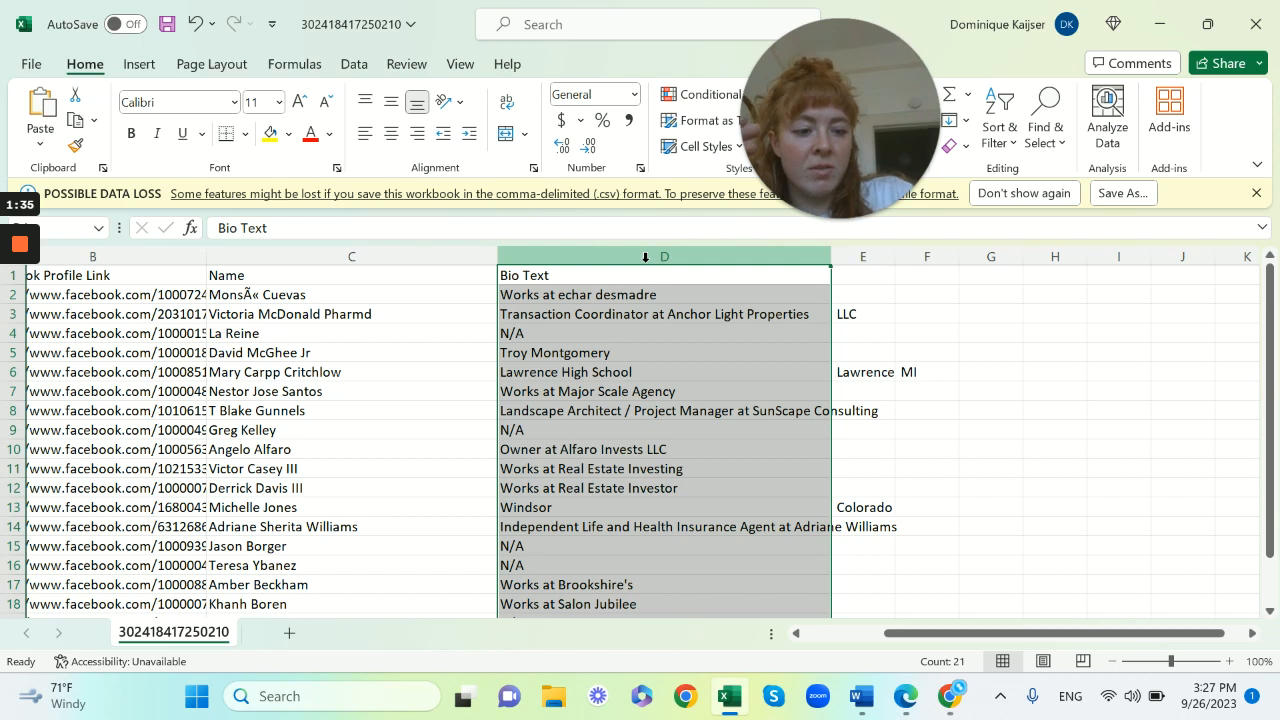
key("Delete")
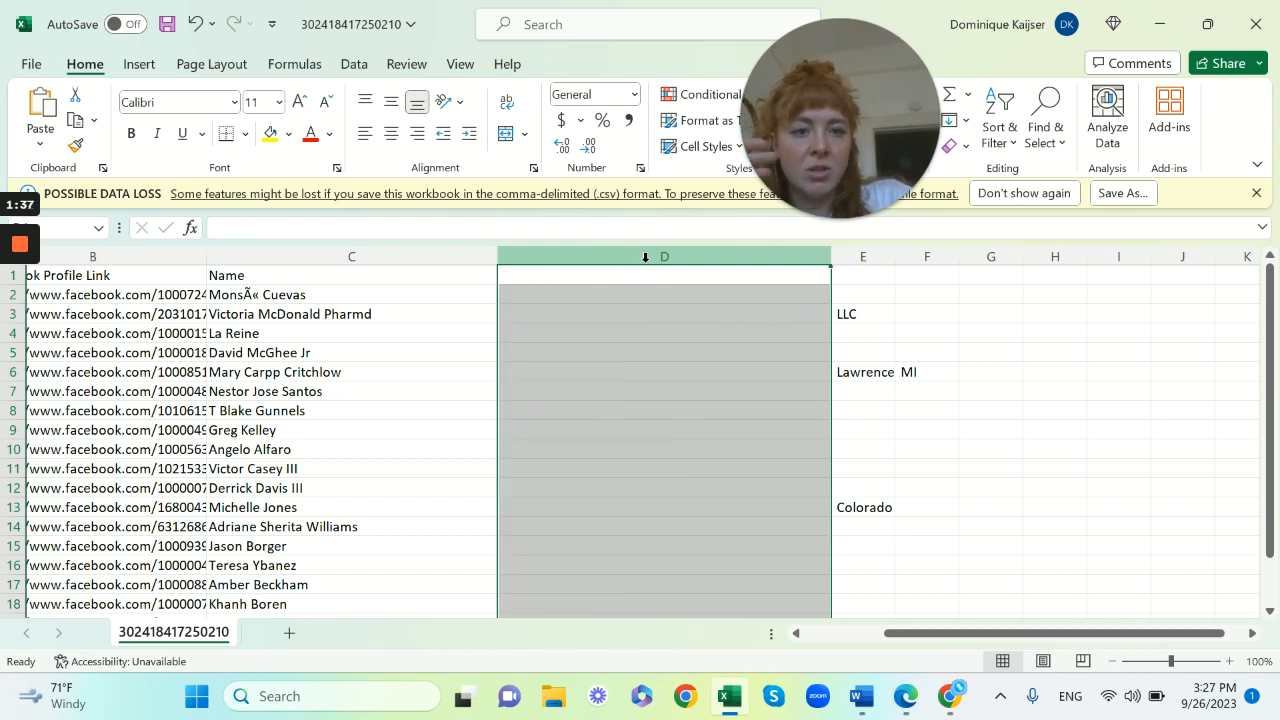
left_click(871, 257)
key("Delete")
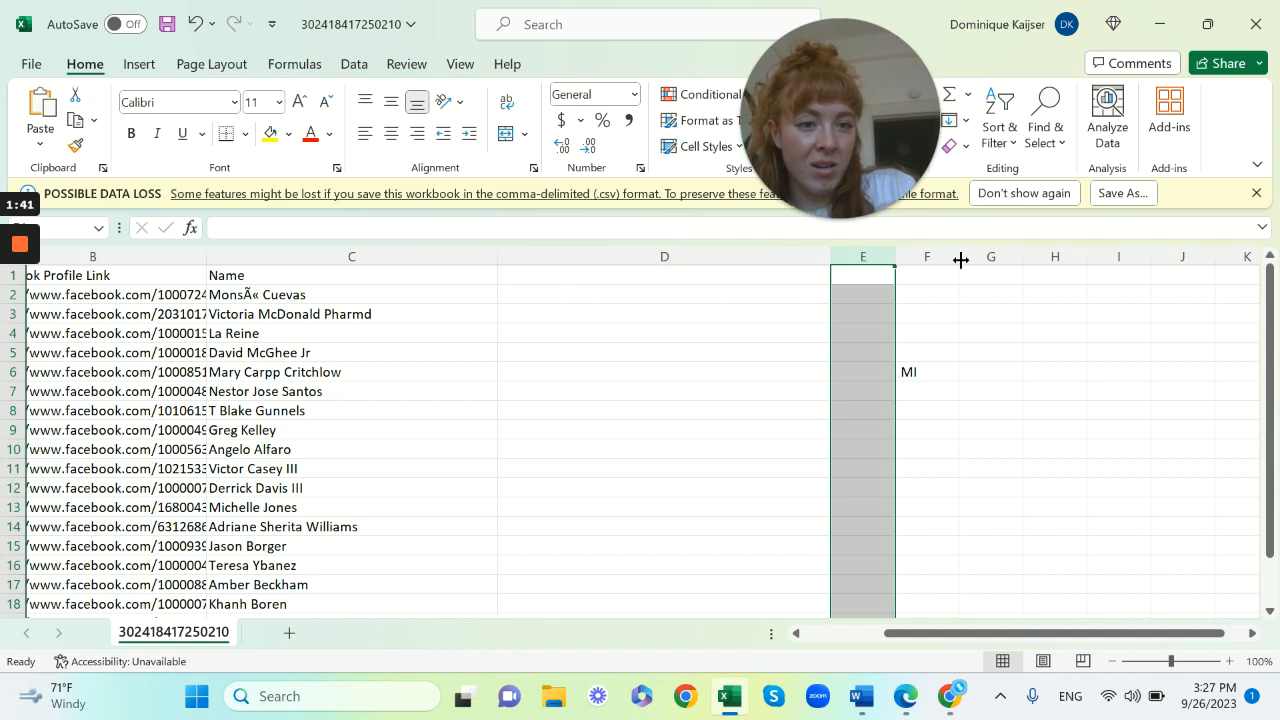
left_click(930, 255)
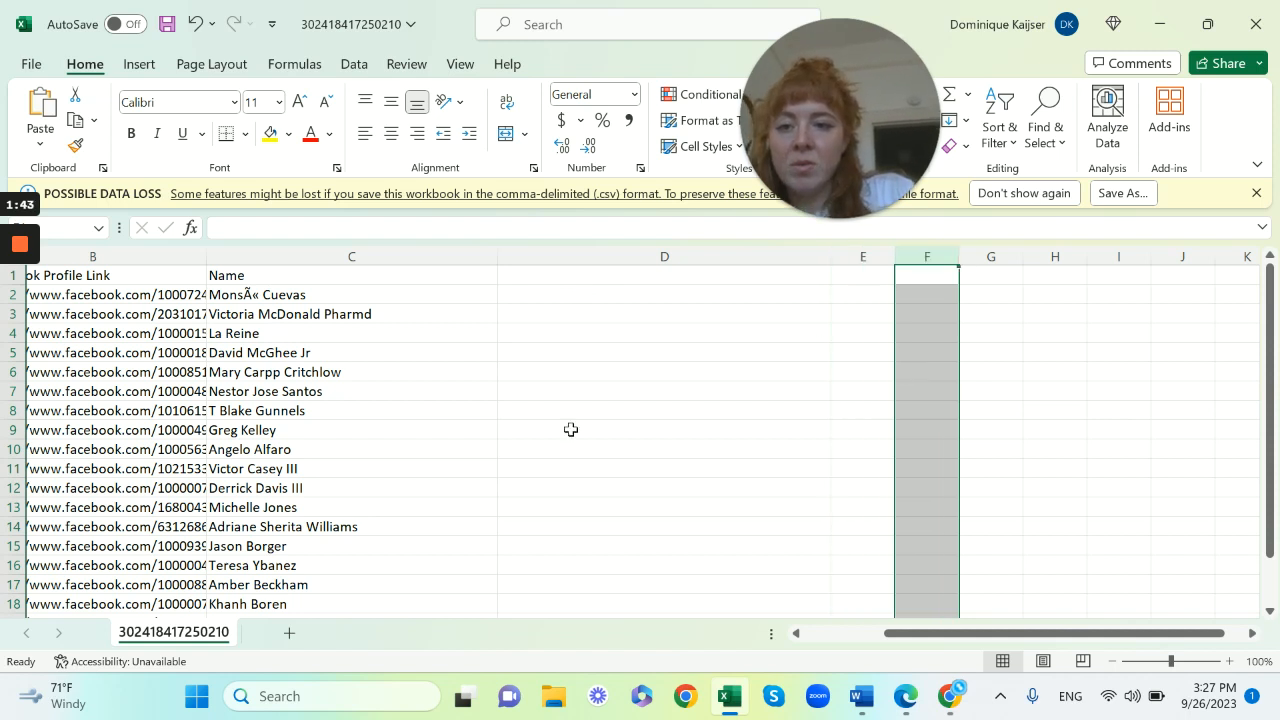
Enter the header Email in cell D1
scroll(571, 429, "left", 2)
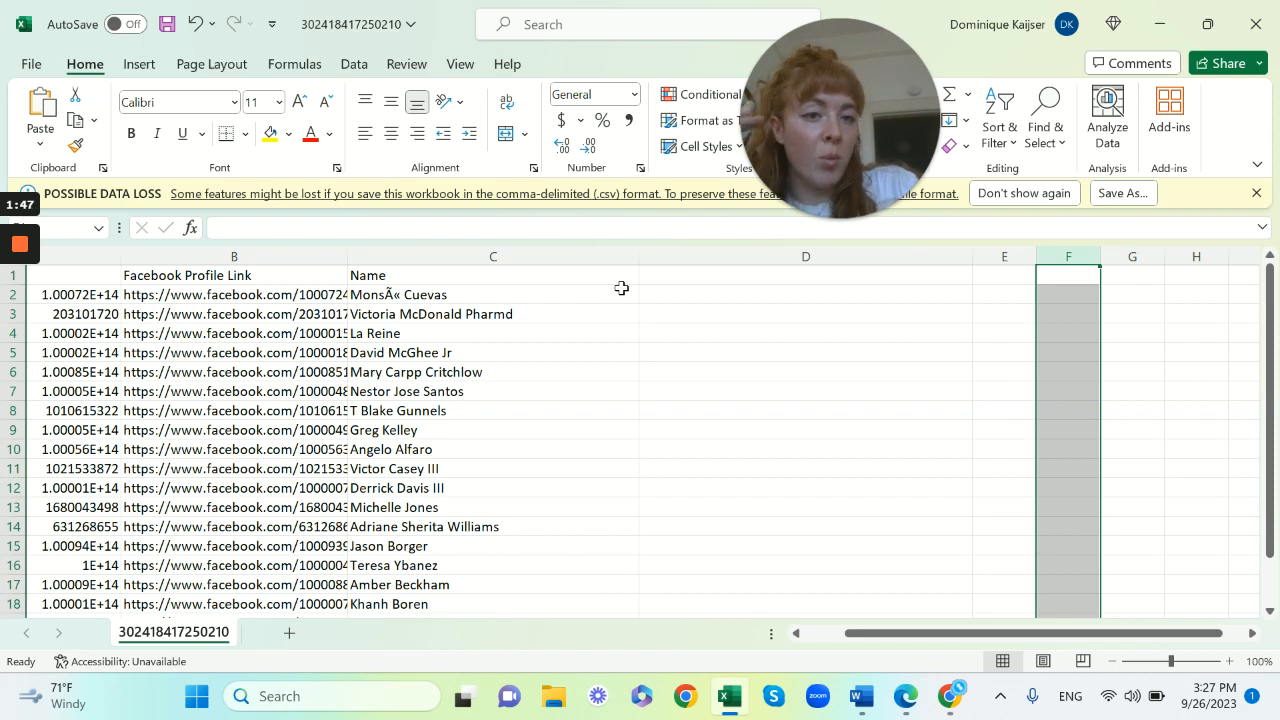
left_click(686, 275)
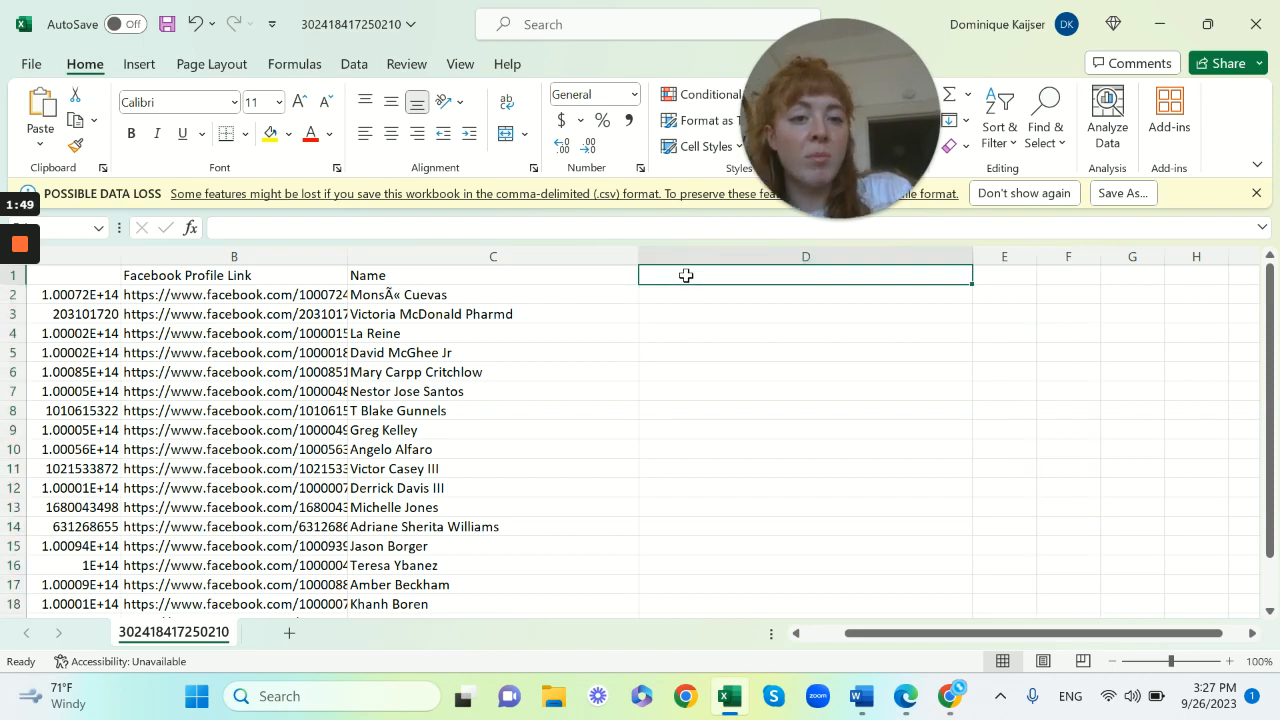
type("Email")
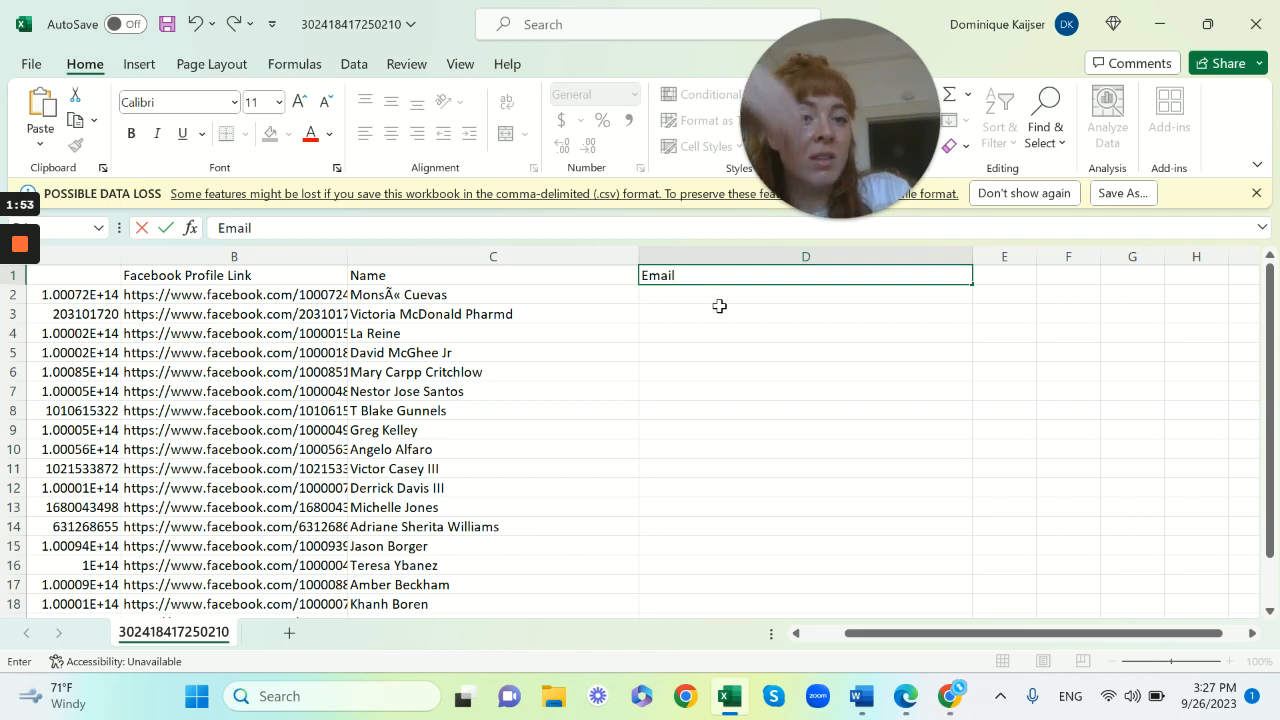
Enter N/A in cell D2 under the Email header
left_click(689, 296)
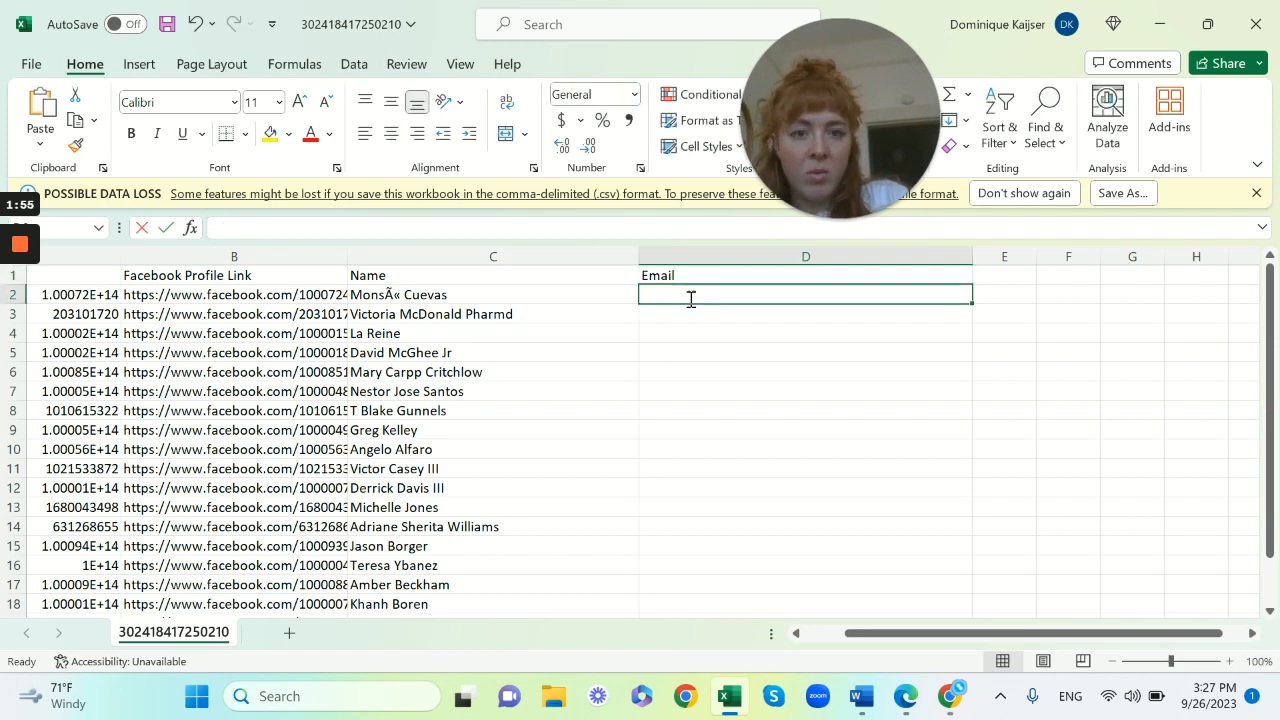
type("N")
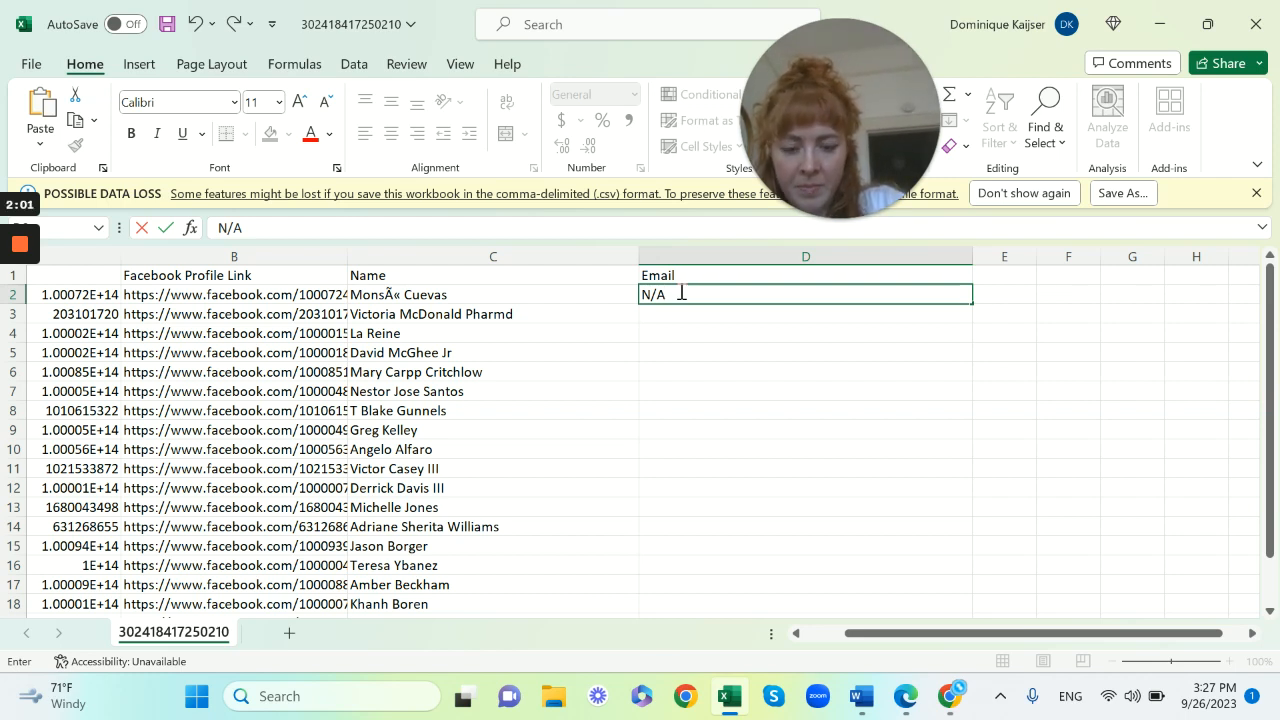
type("/A")
left_click(723, 337)
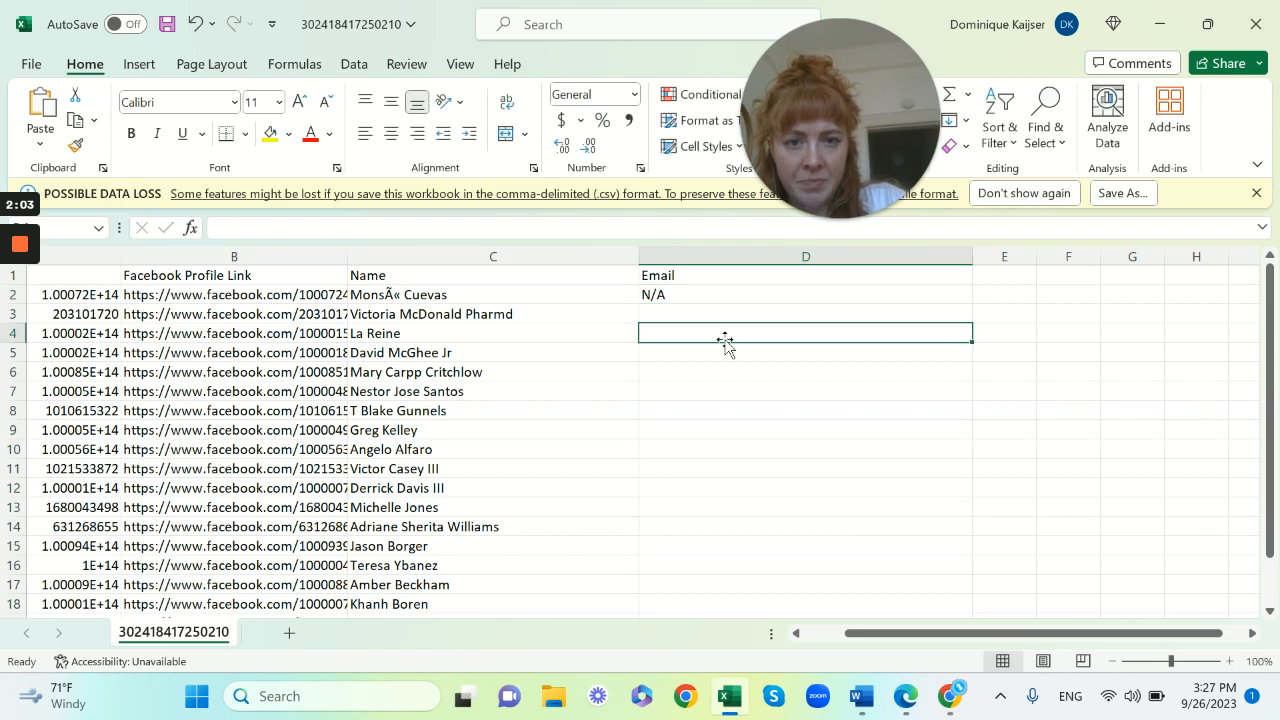
Copy the N/A value from D2 down the Email column through row 21
left_click(681, 296)
key("ctrl+c")
left_click_drag(681, 296, 690, 567)
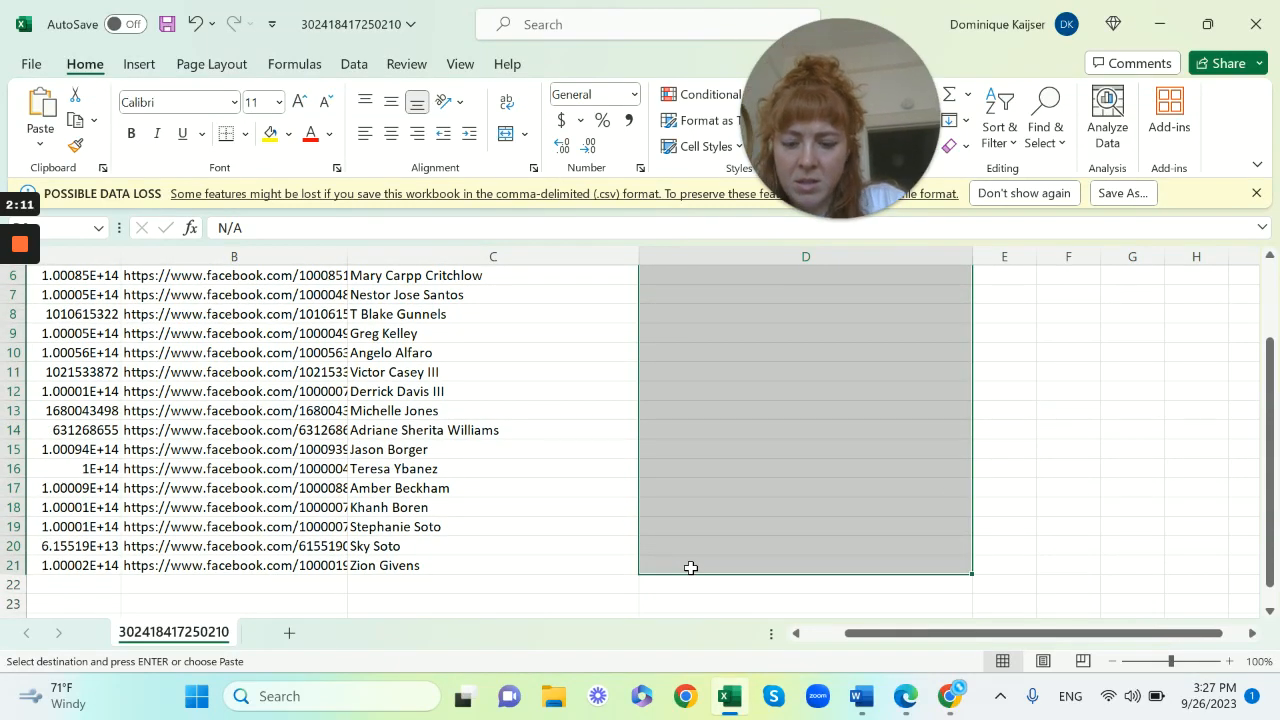
key("ctrl+v")
left_click(1044, 391)
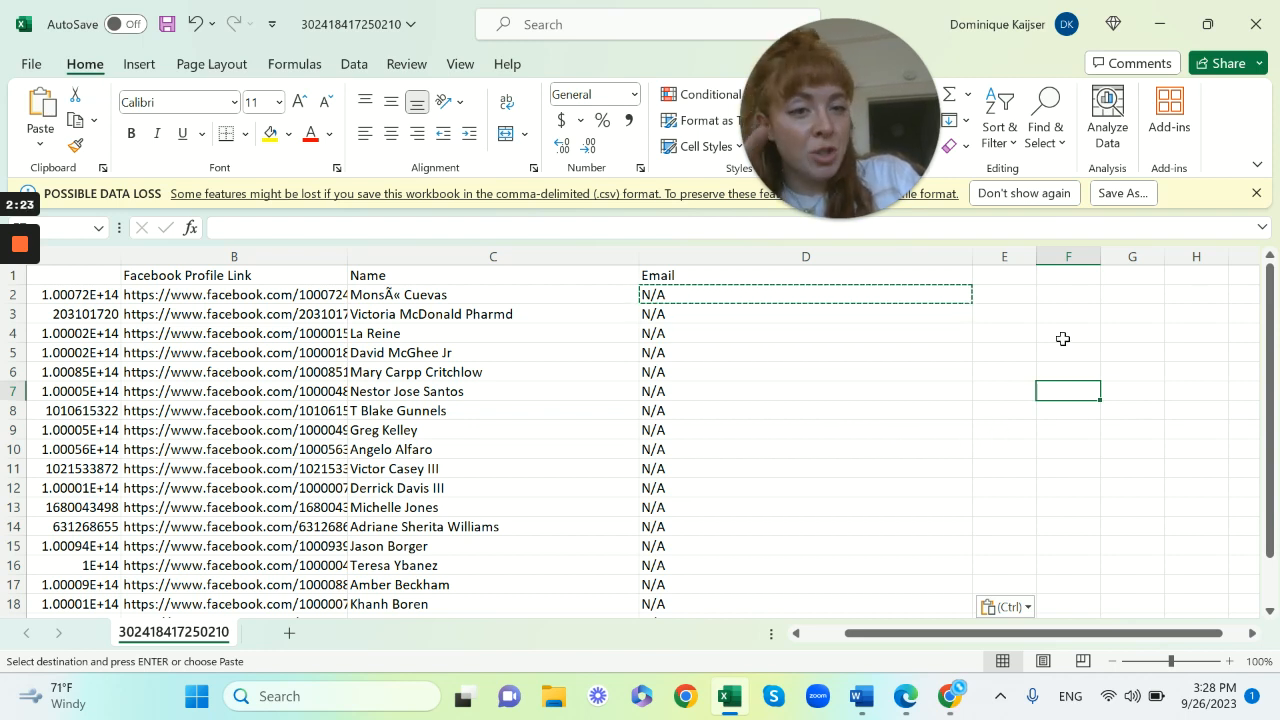
Enter the header Label Name in cell E1 and widen column E
left_click(1006, 273)
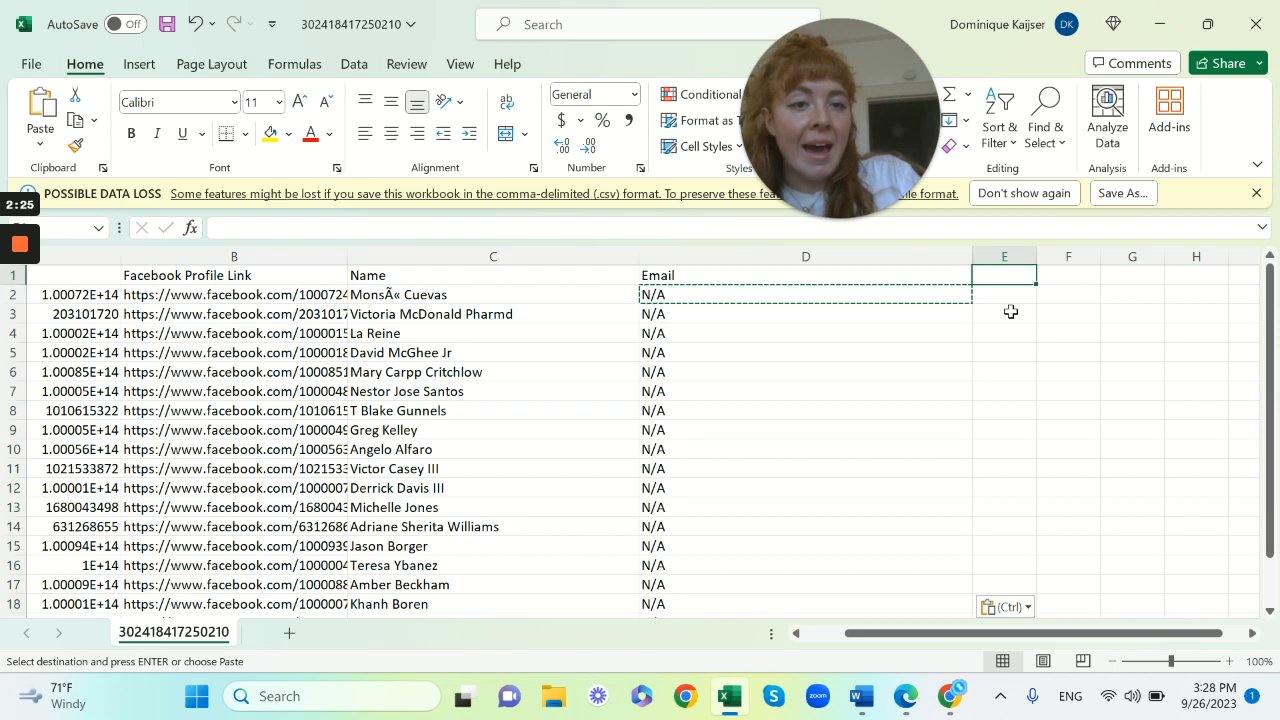
type("Label Name")
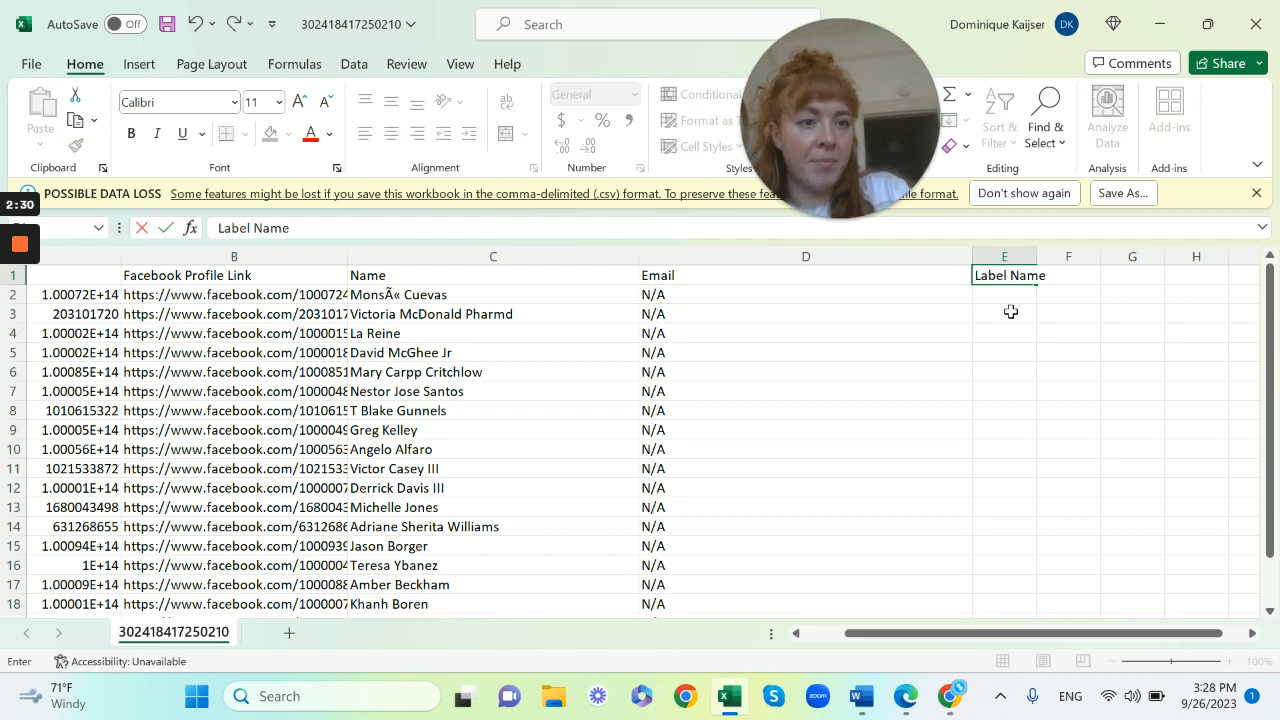
left_click(1035, 254)
left_click_drag(1037, 256, 1155, 256)
Enter New Contact in cell E2 under the Label Name header
left_click(1023, 297)
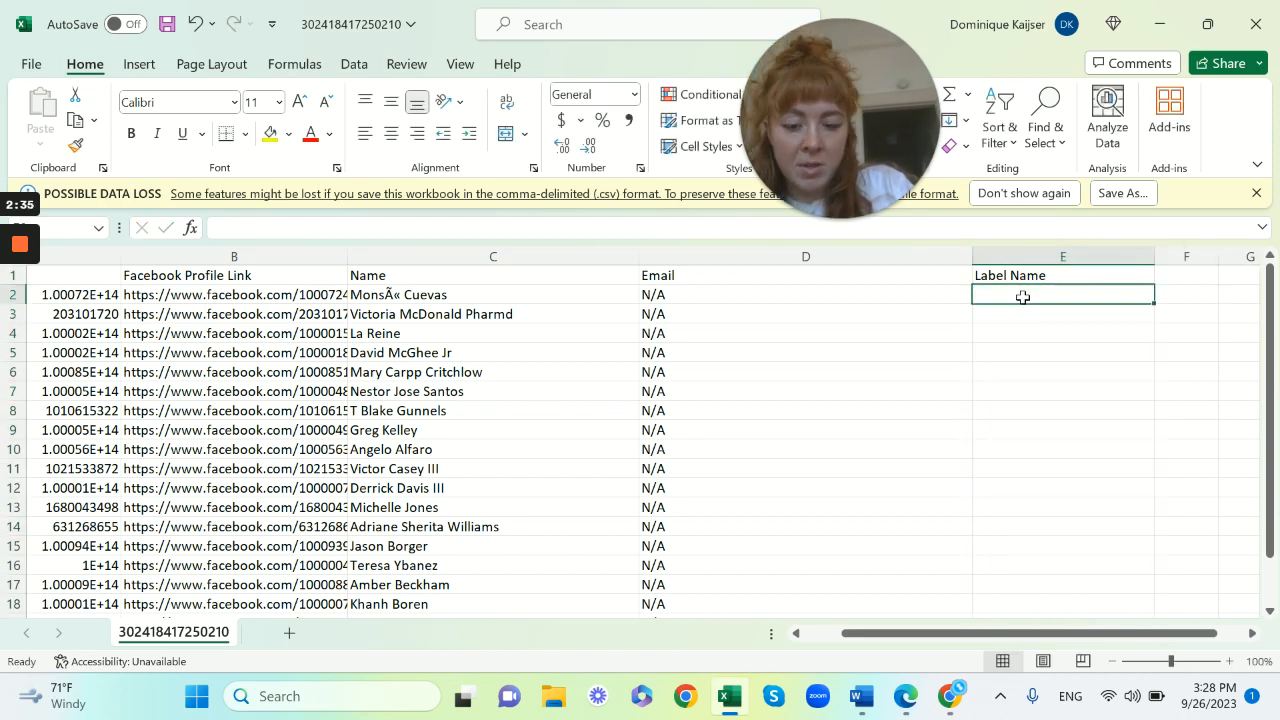
type("New Co")
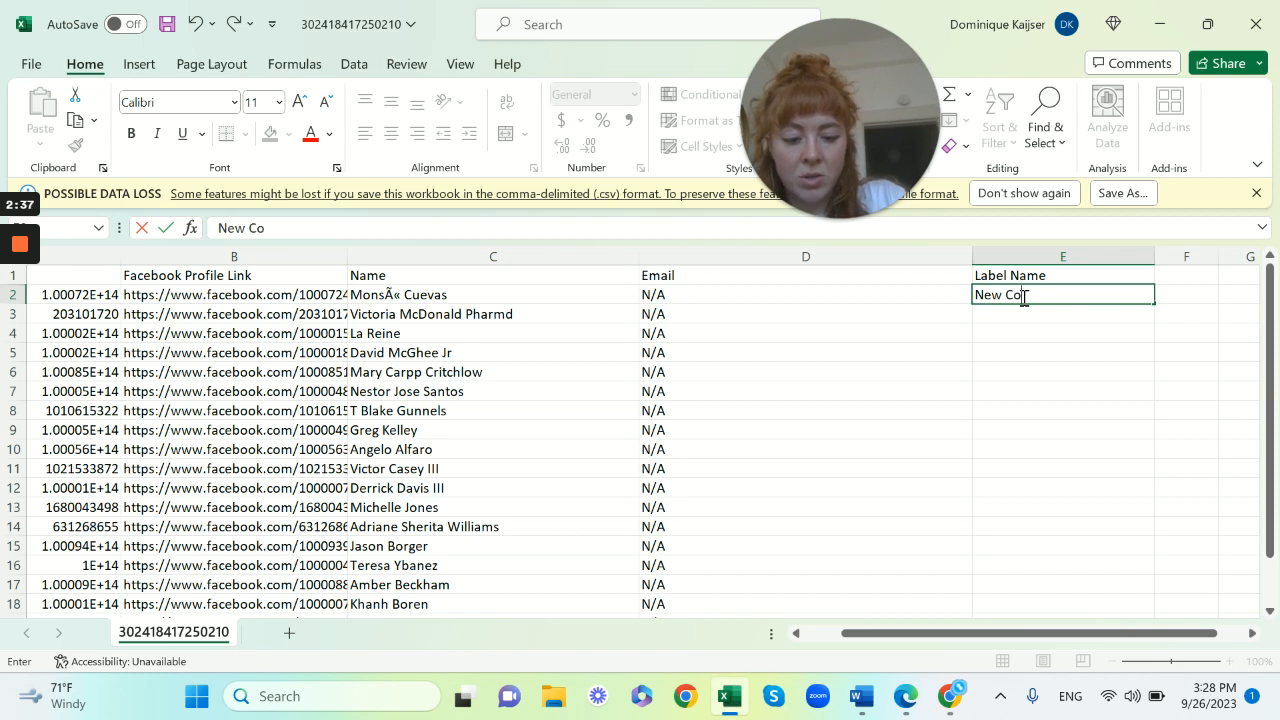
type("ntact")
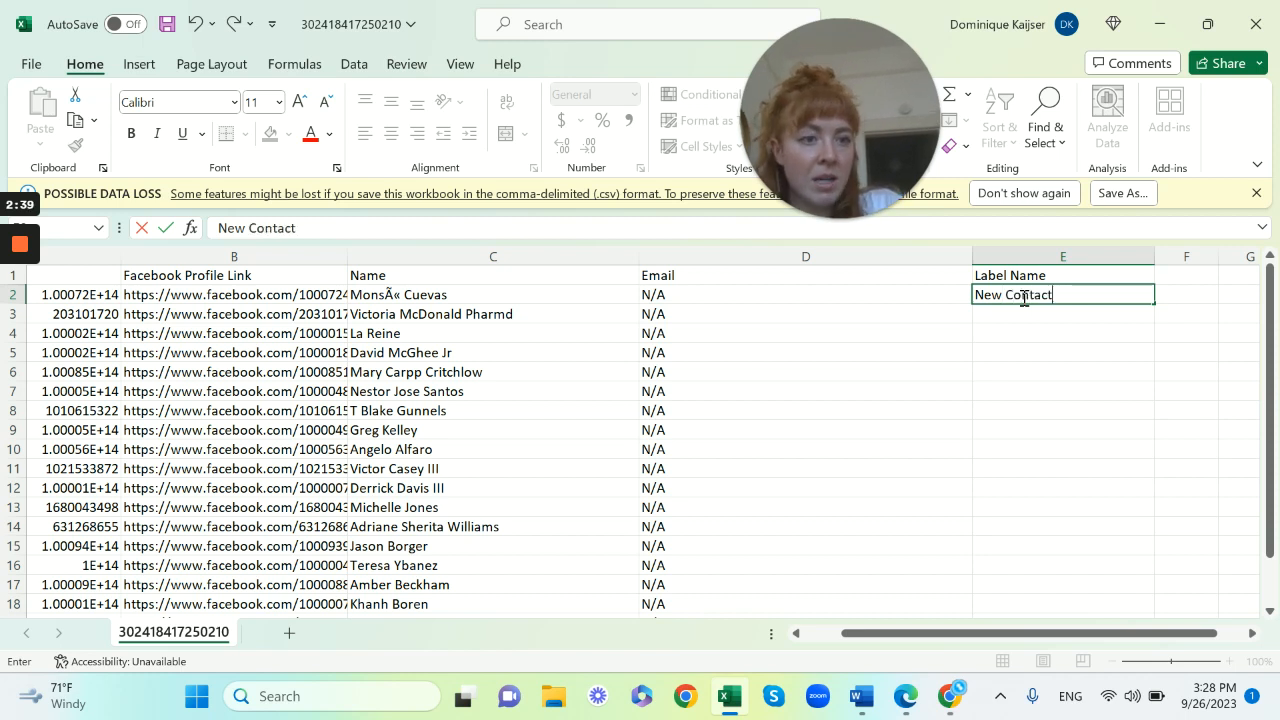
left_click(1174, 309)
Copy New Contact from E2 down the Label Name column through row 21
left_click(1083, 296)
key("ctrl+c")
left_click_drag(1083, 296, 1045, 551)
key("ctrl+v")
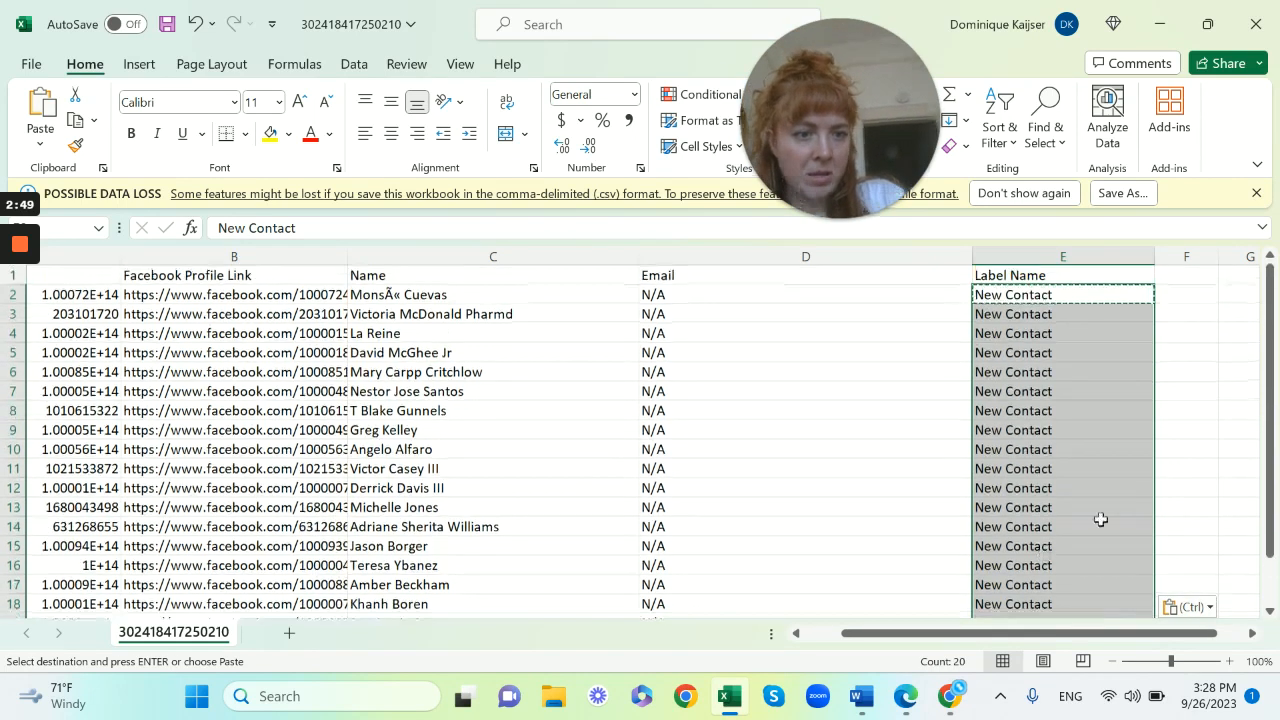
left_click(1190, 449)
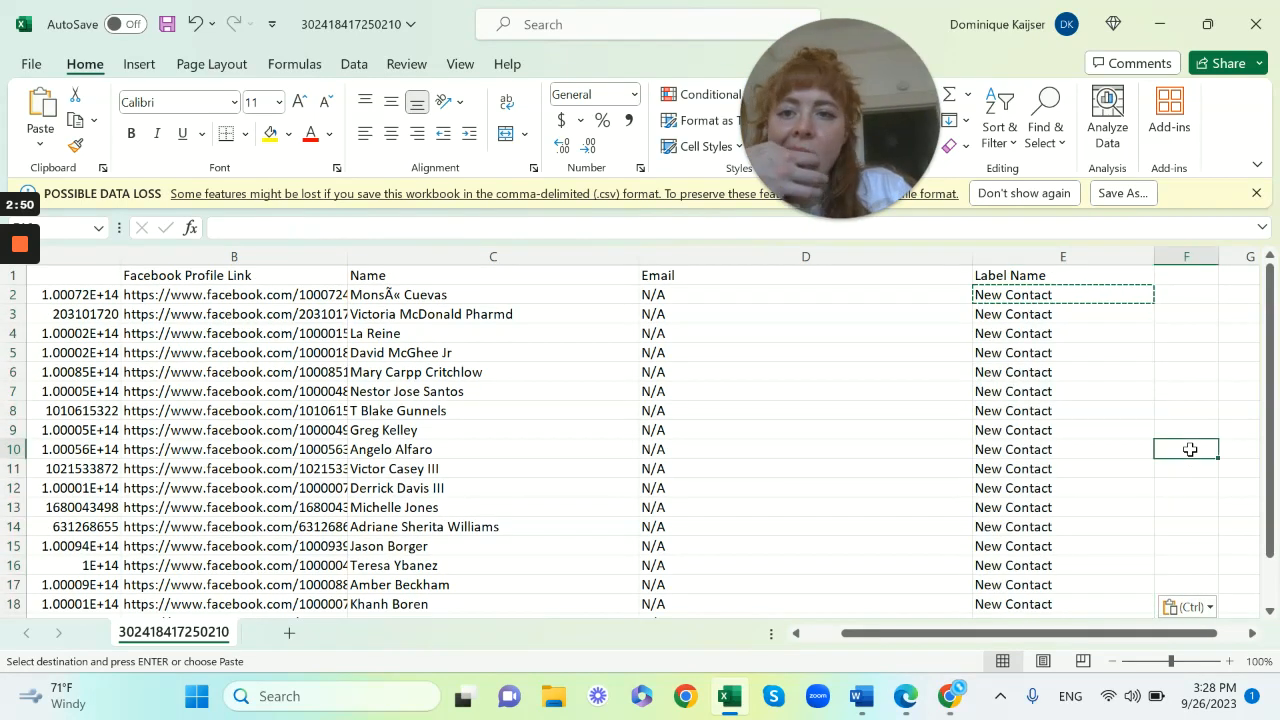
Save the workbook
left_click(167, 24)
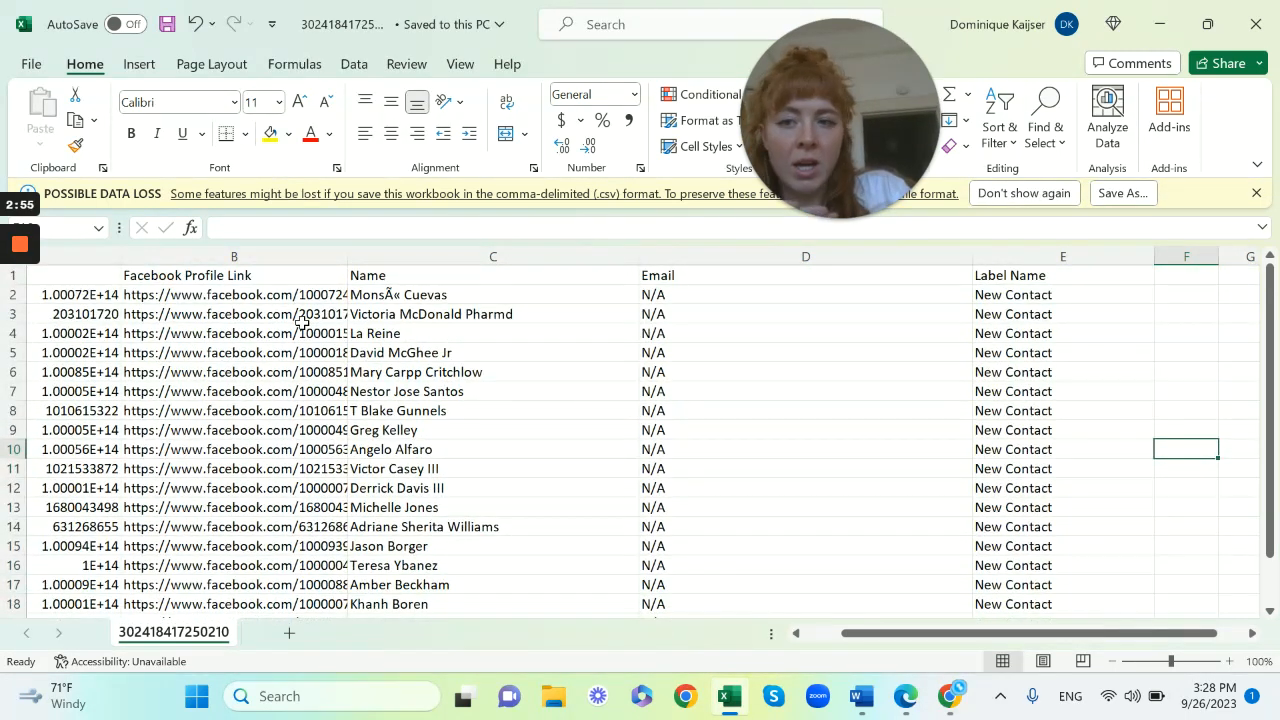
scroll(301, 322, "left", 1)
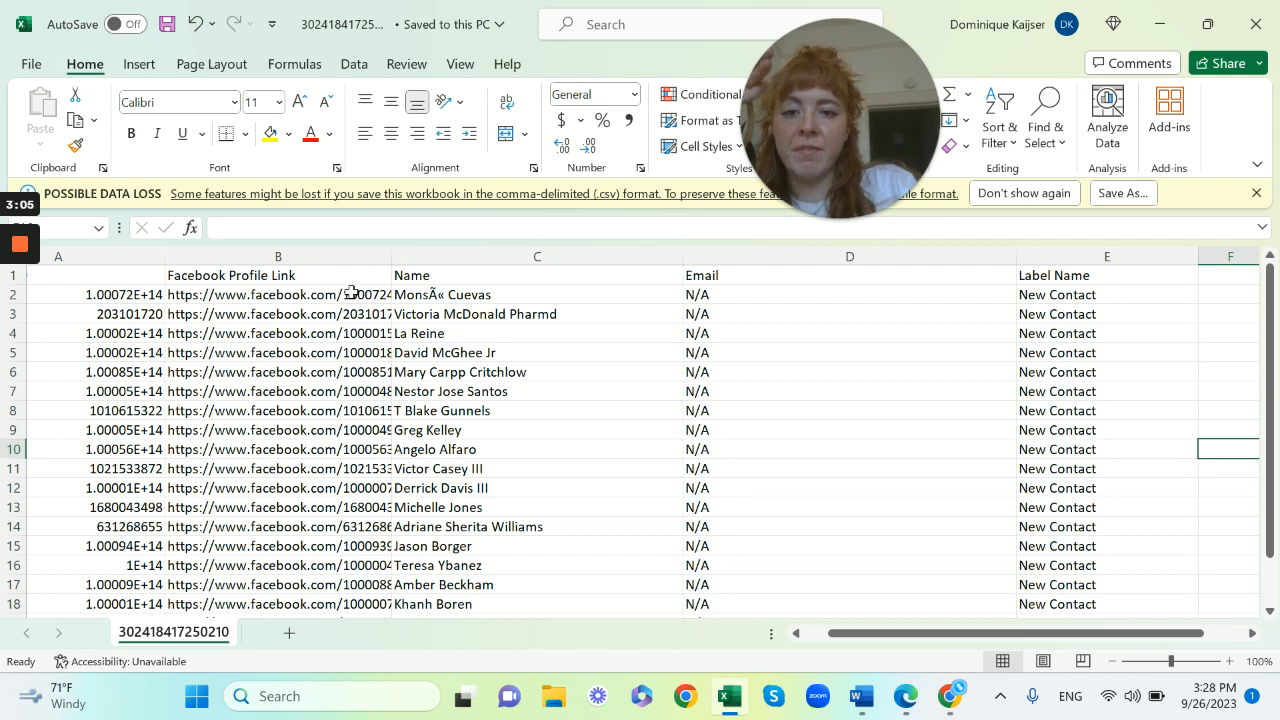
scroll(441, 314, "left", 3)
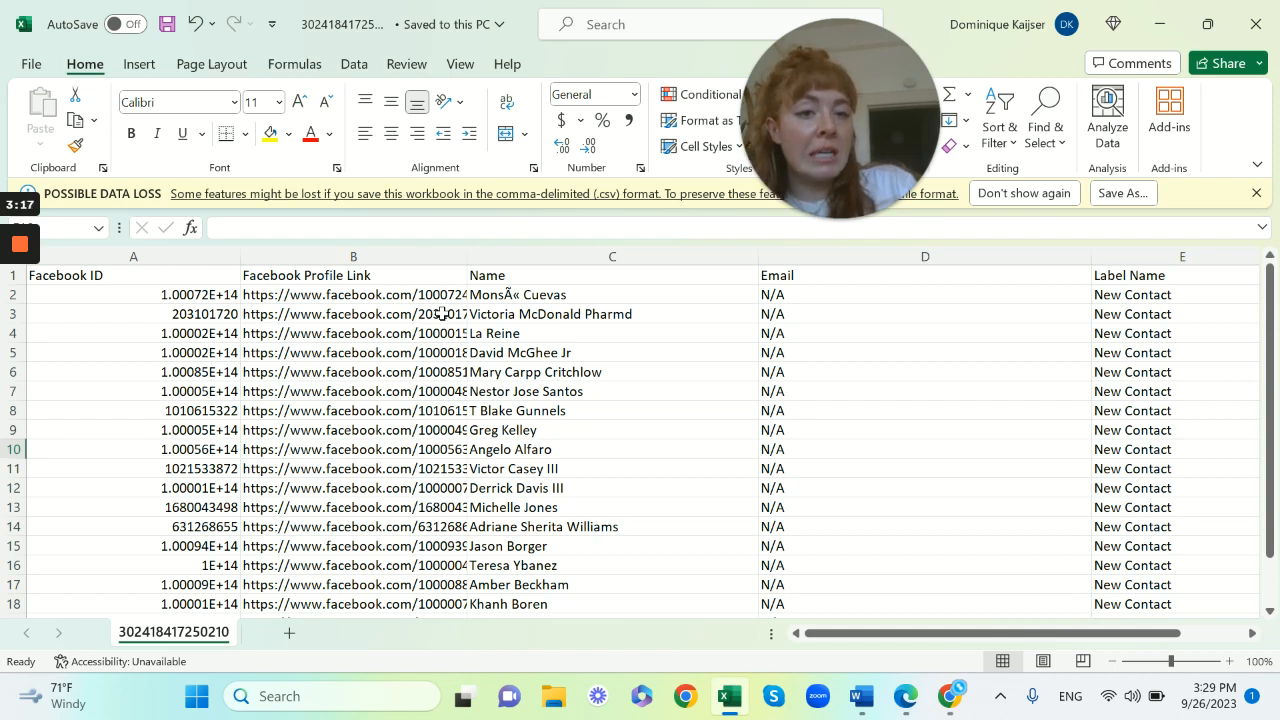
mouse_move(42, 288)
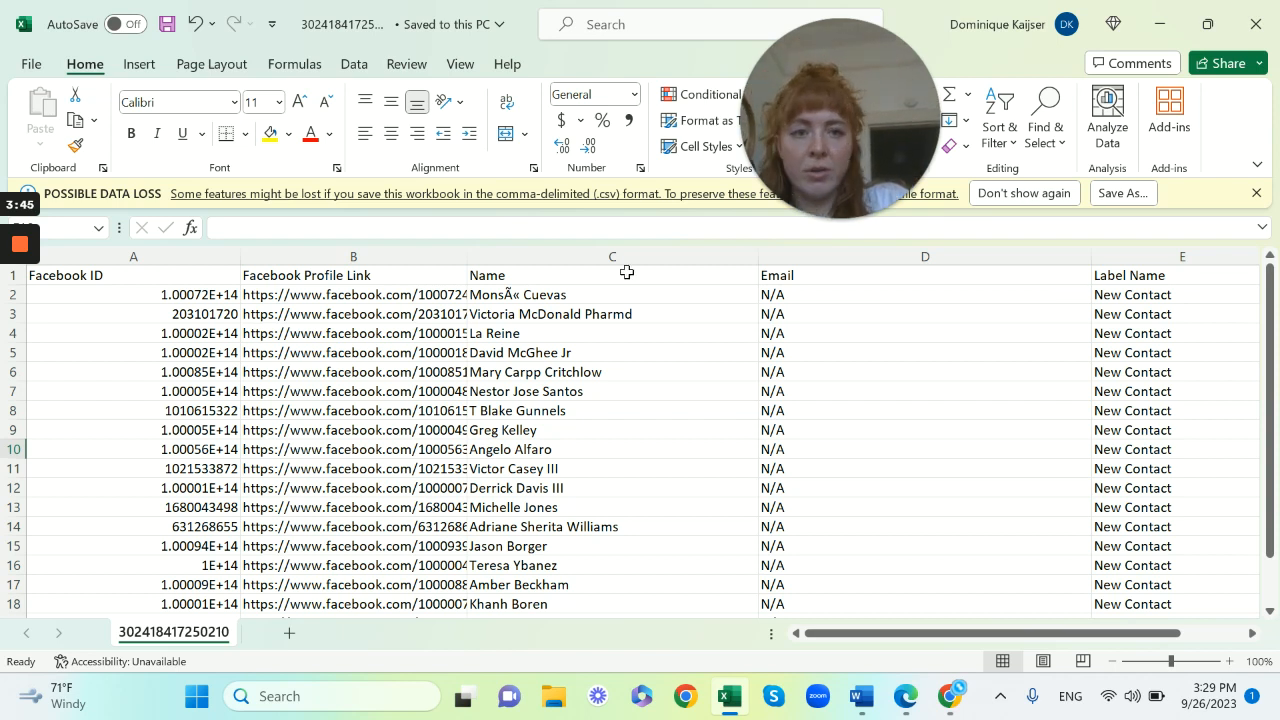
Switch to the browser, open the BluLink extension's CRM dashboard, and go to its Import/Export page
key("alt+Tab")
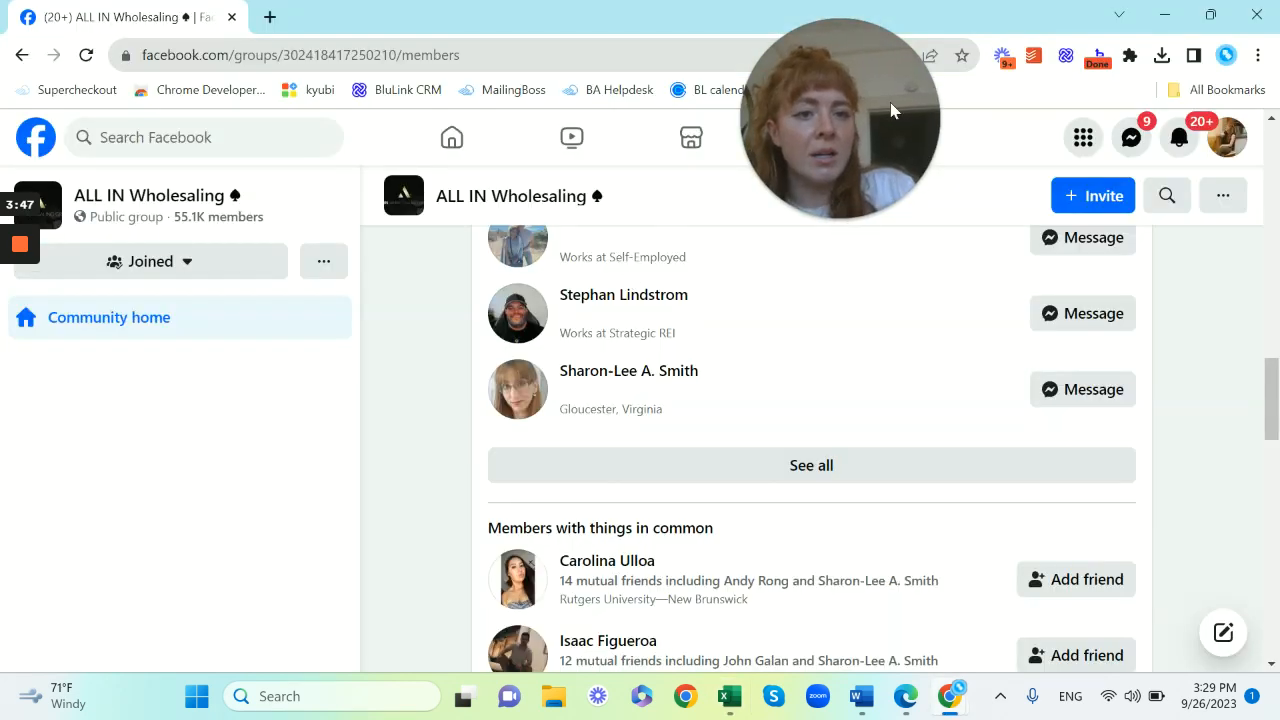
left_click_drag(879, 72, 266, 132)
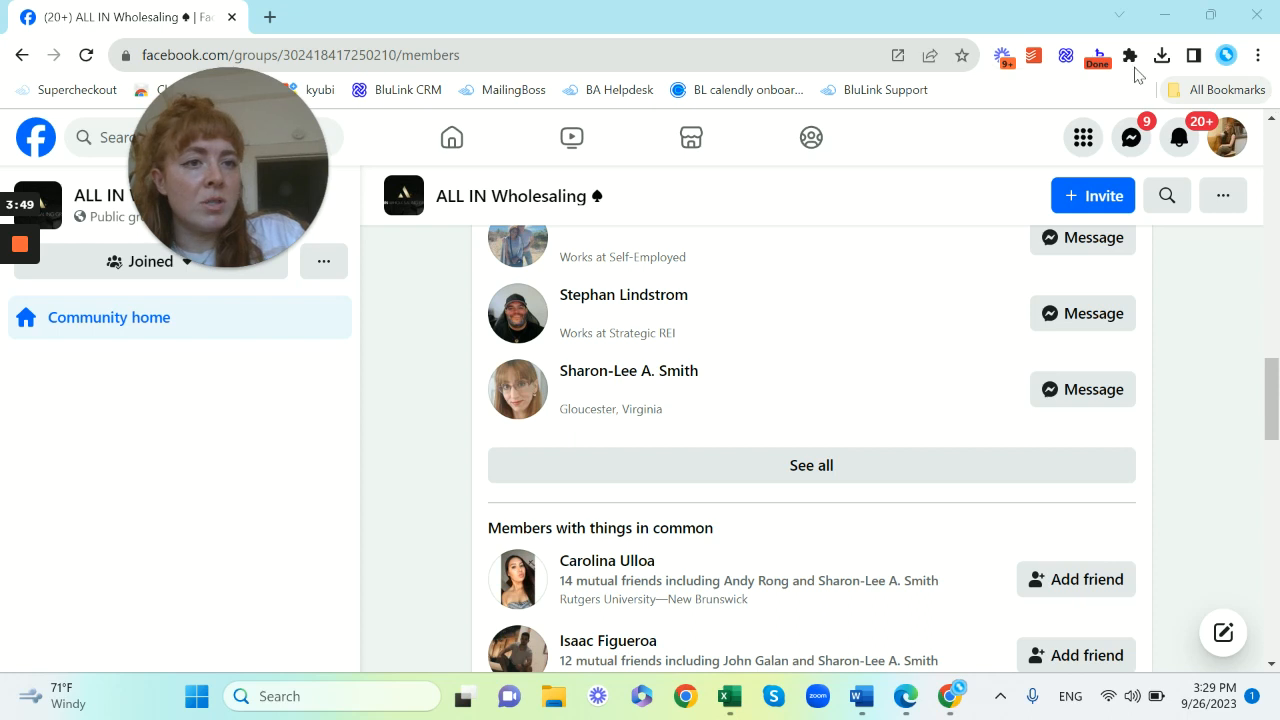
left_click(1067, 57)
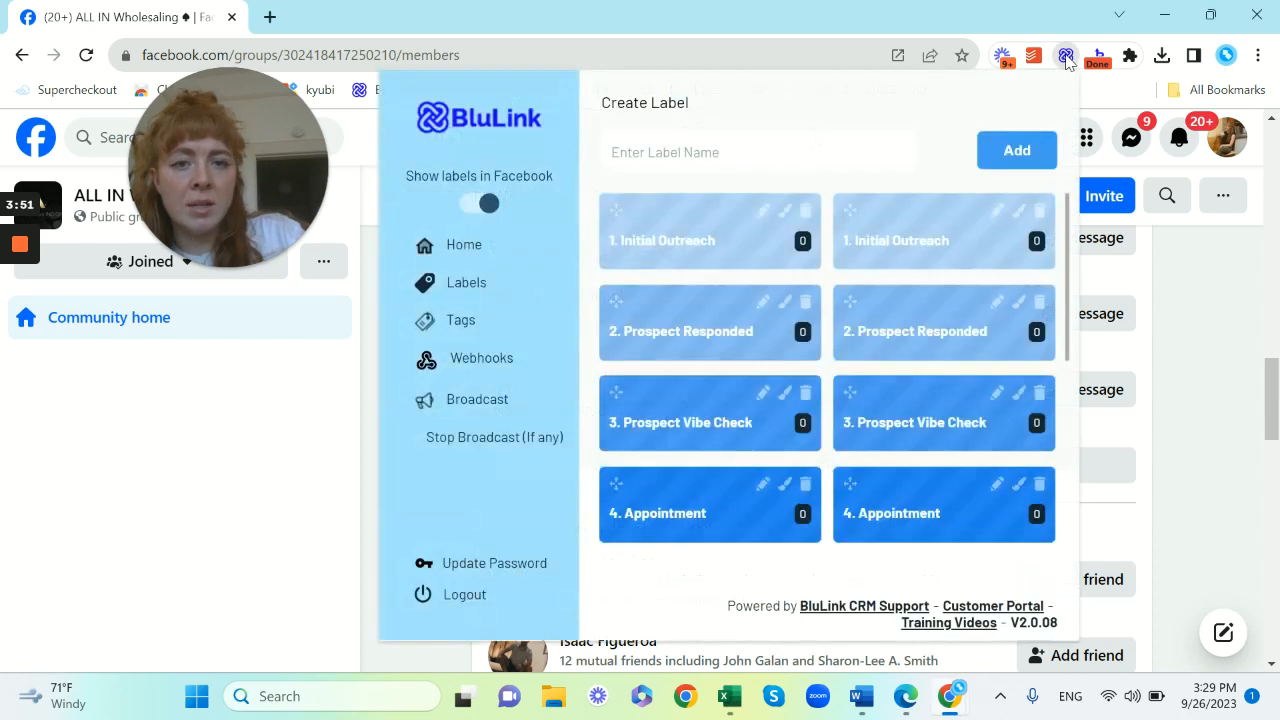
left_click(455, 250)
left_click_drag(226, 195, 1008, 240)
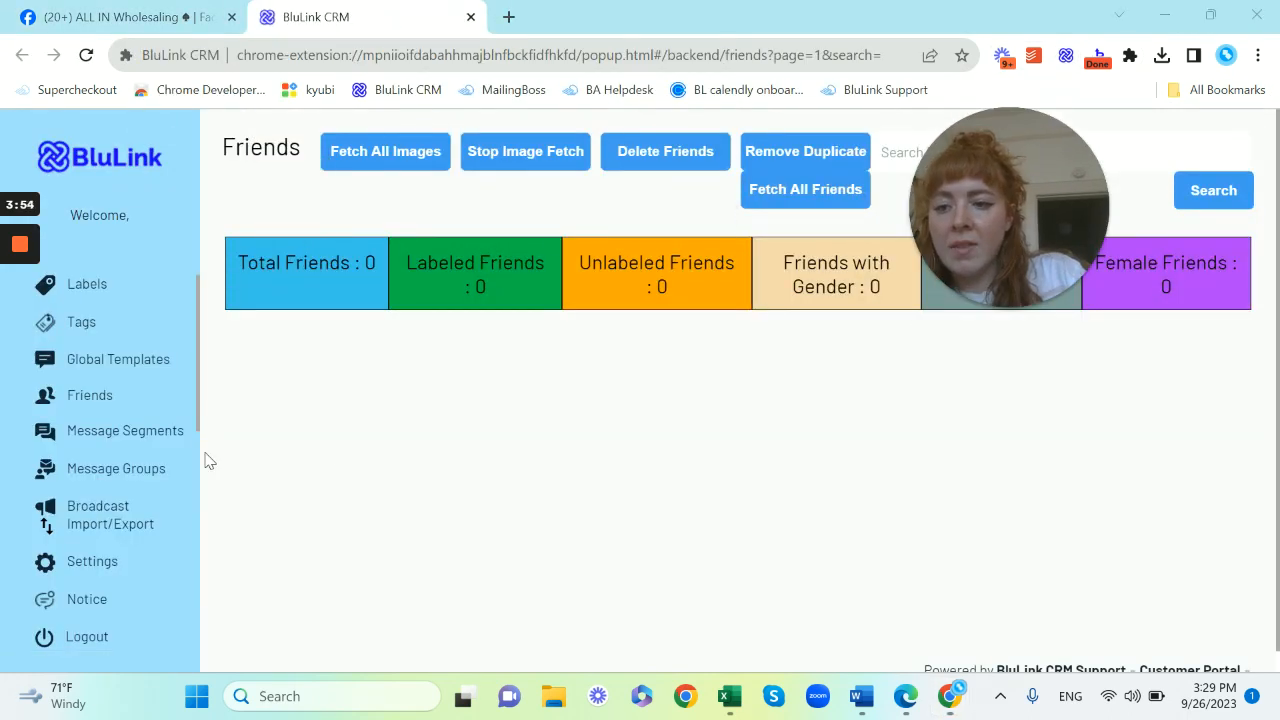
left_click(97, 530)
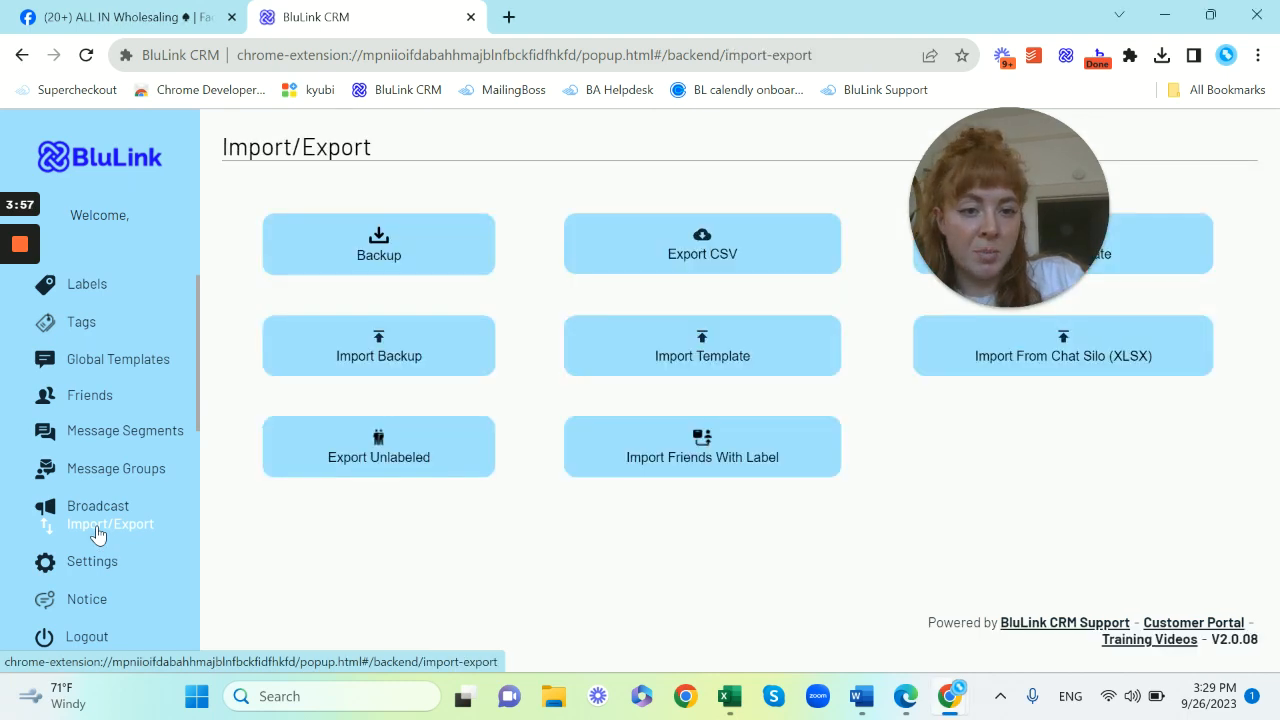
left_click(717, 468)
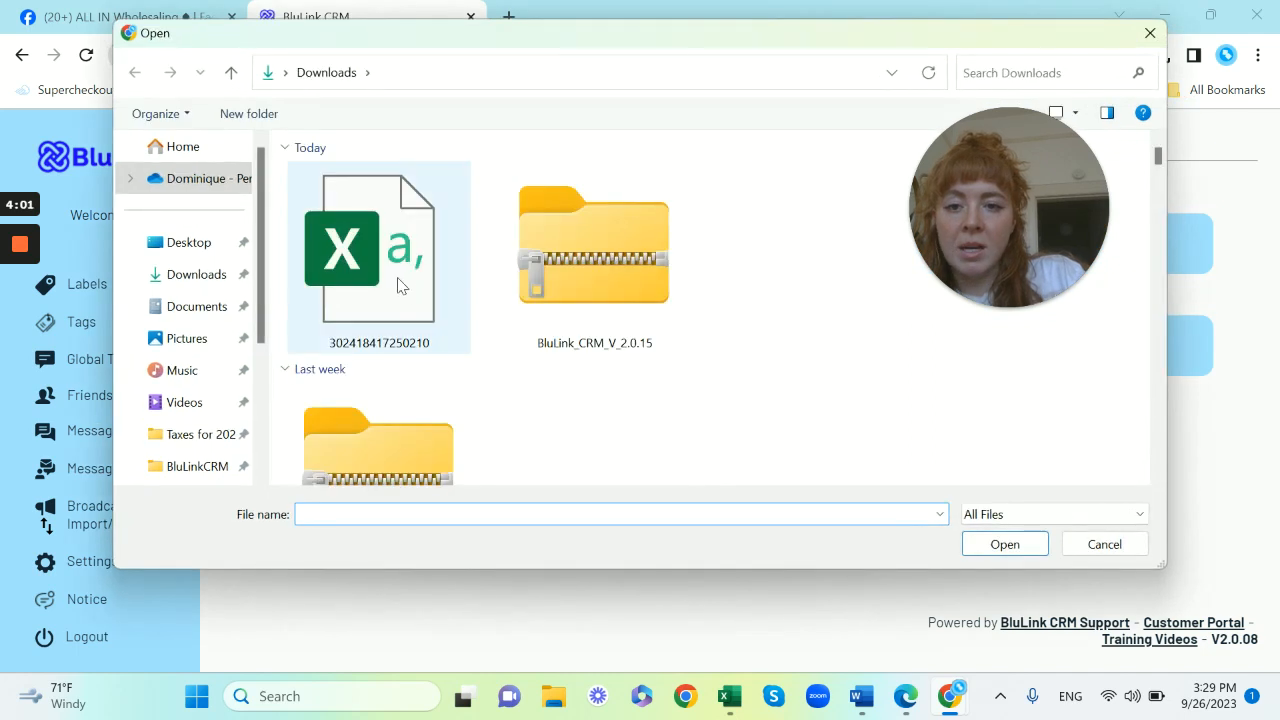
left_click(388, 278)
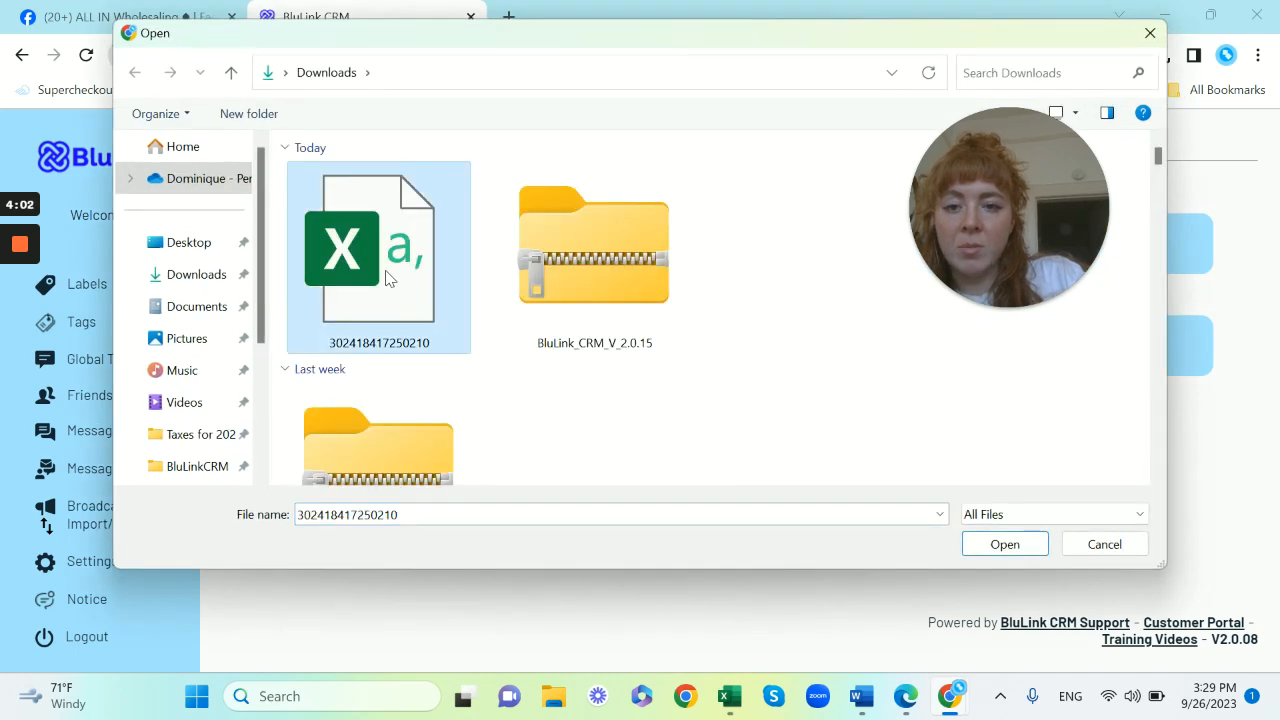
left_click(1006, 550)
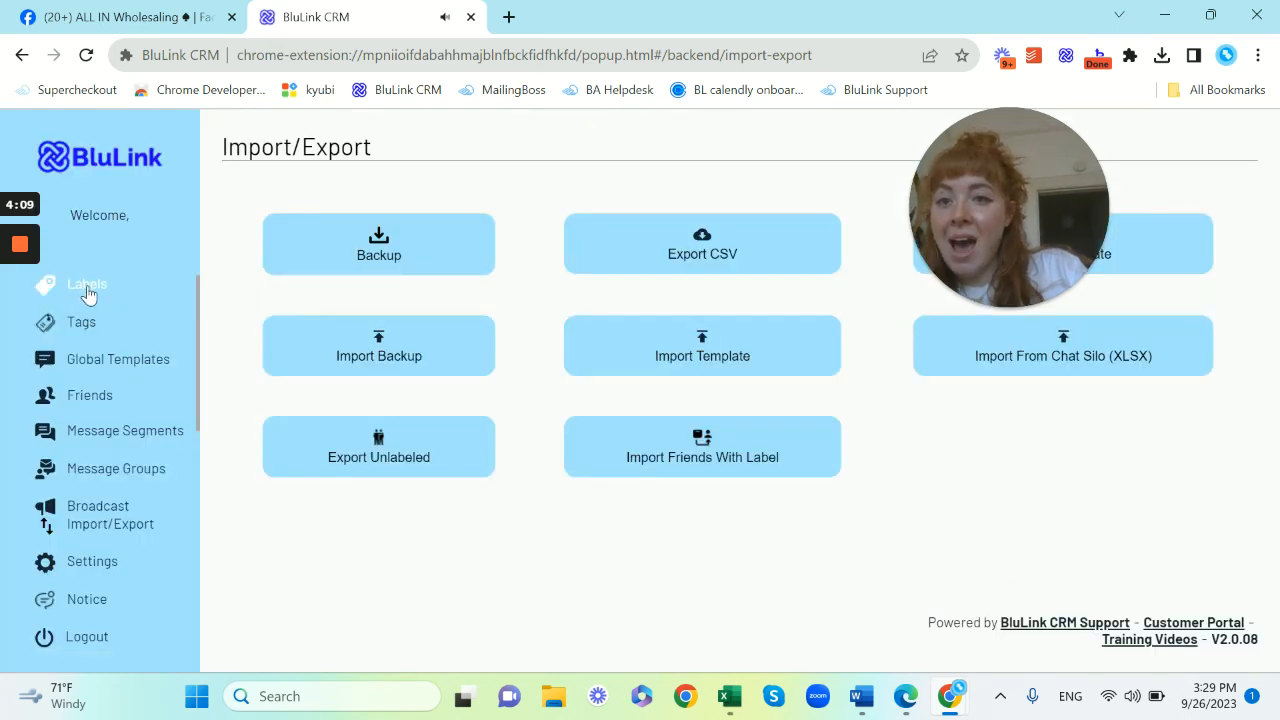
Open the Labels page and scroll through the members listed under the New Contact label
left_click(88, 287)
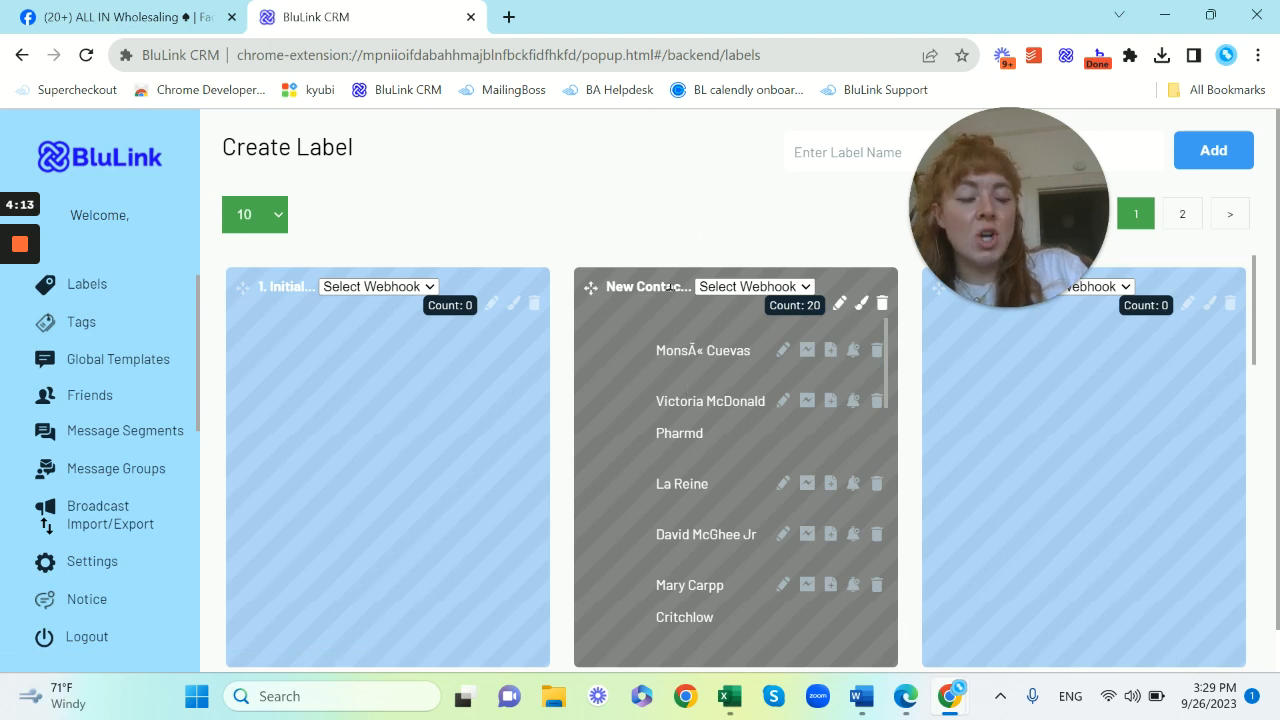
left_click_drag(1033, 218, 190, 242)
scroll(722, 380, "down", 8)
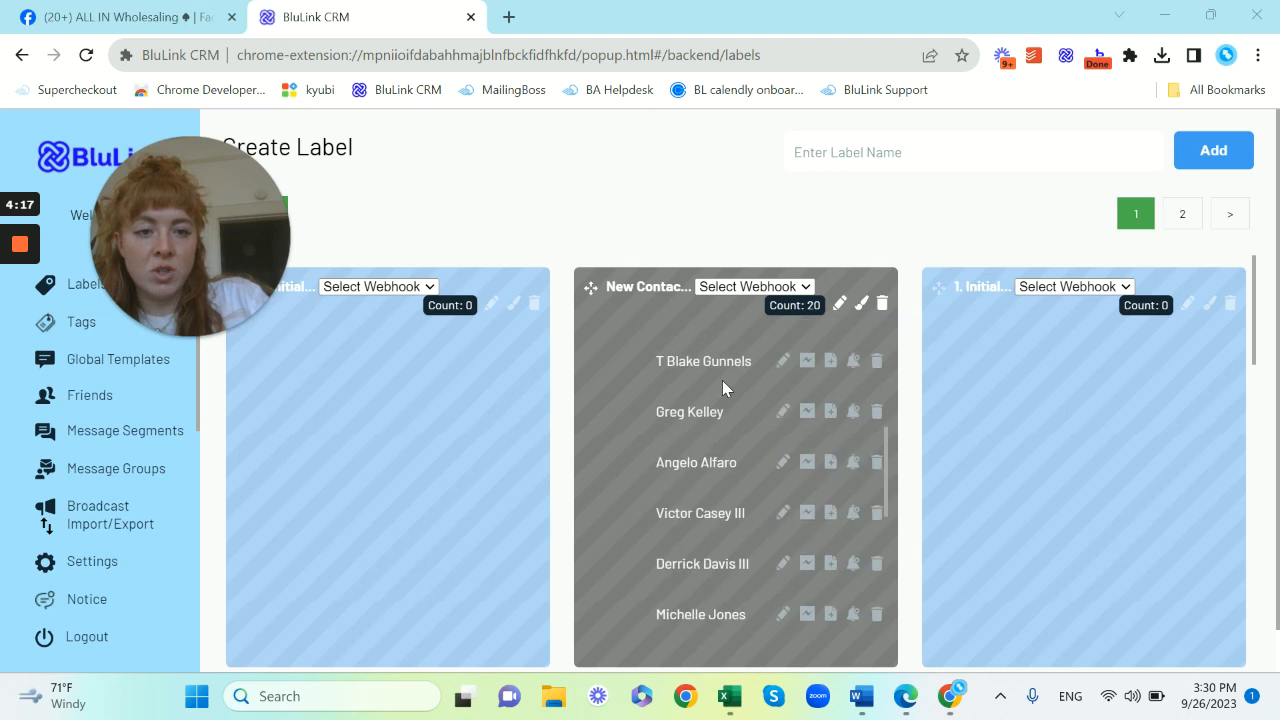
scroll(697, 400, "down", 3)
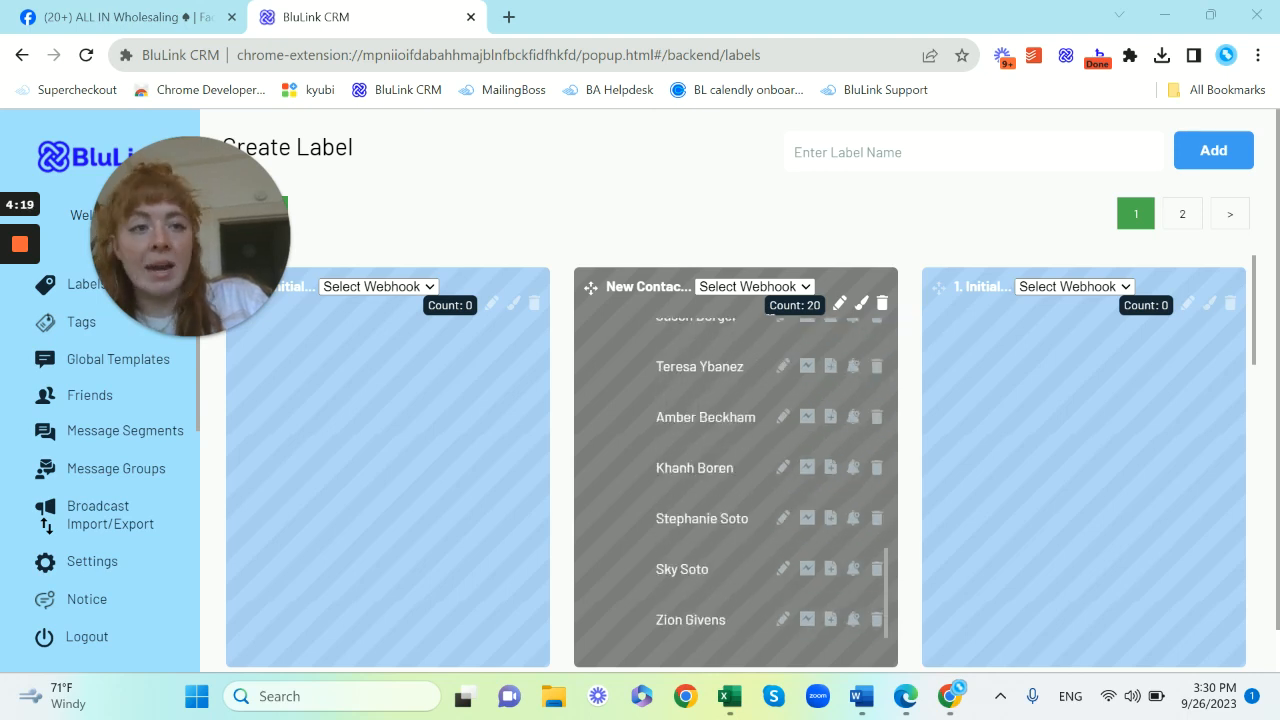
Open the BluLink extension popup and scroll through its label list to check the New Contact label
left_click(1066, 56)
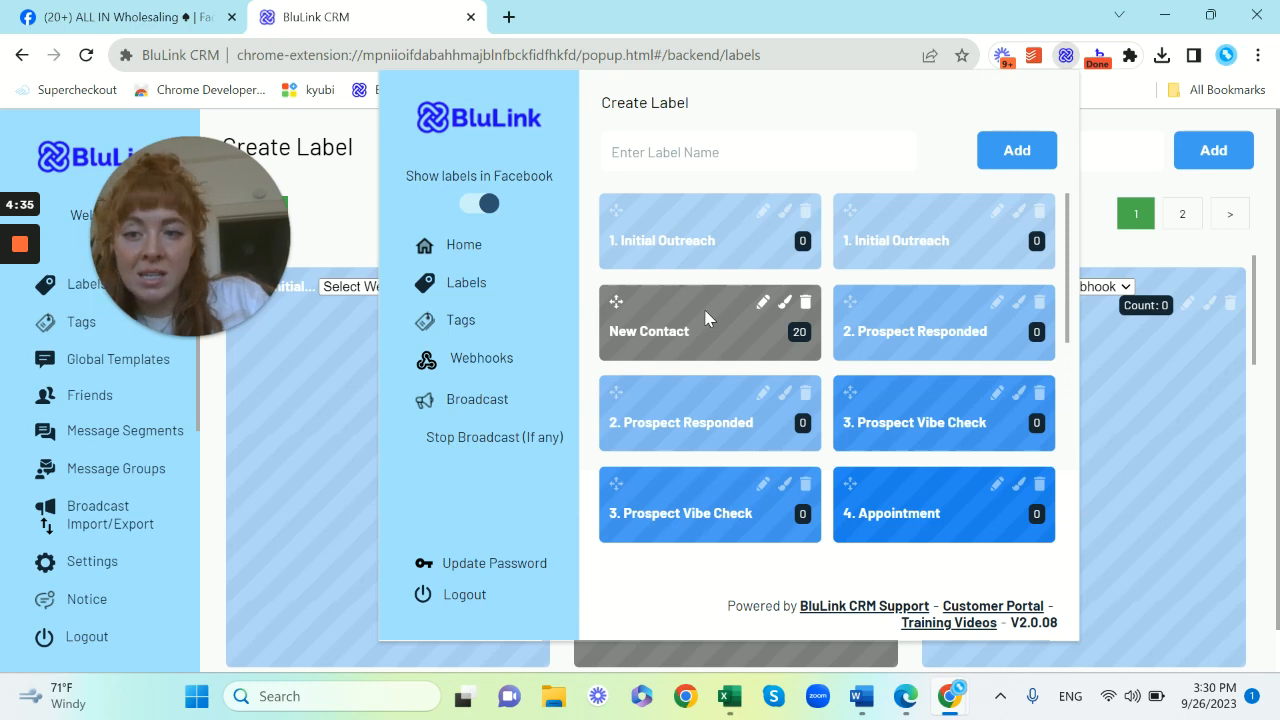
scroll(912, 433, "down", 5)
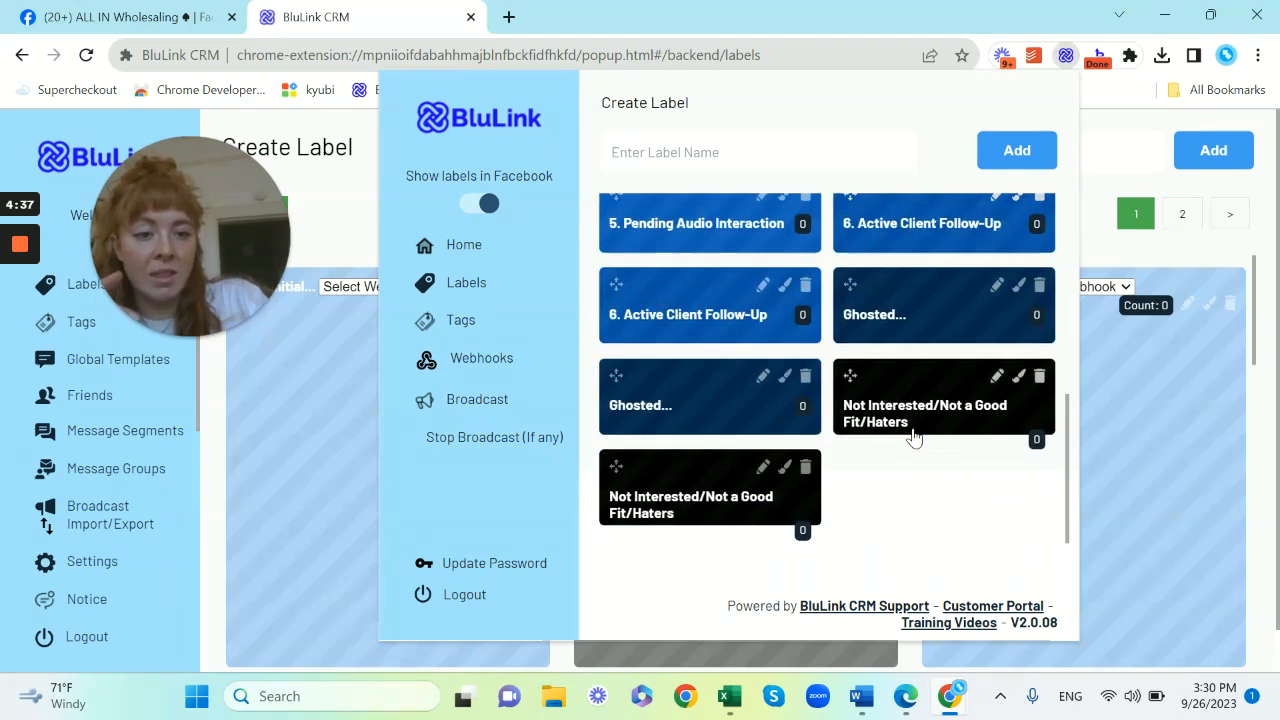
scroll(912, 433, "up", 5)
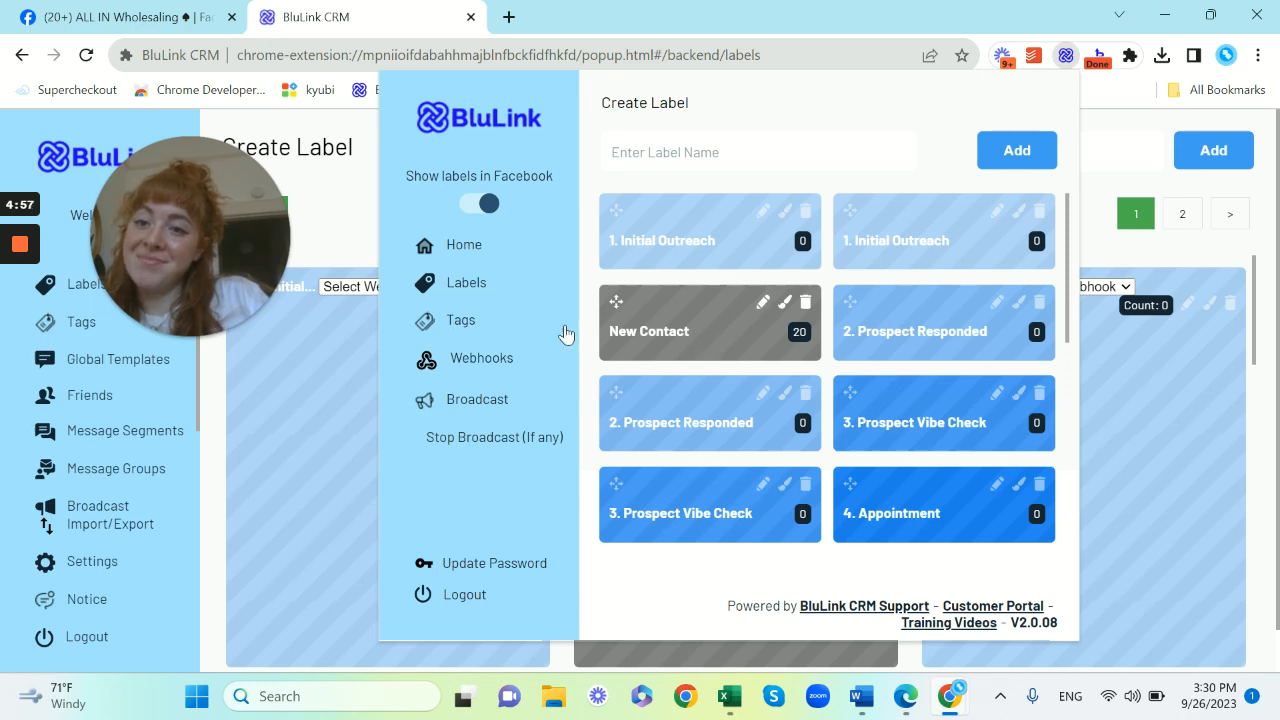
left_click_drag(210, 210, 272, 126)
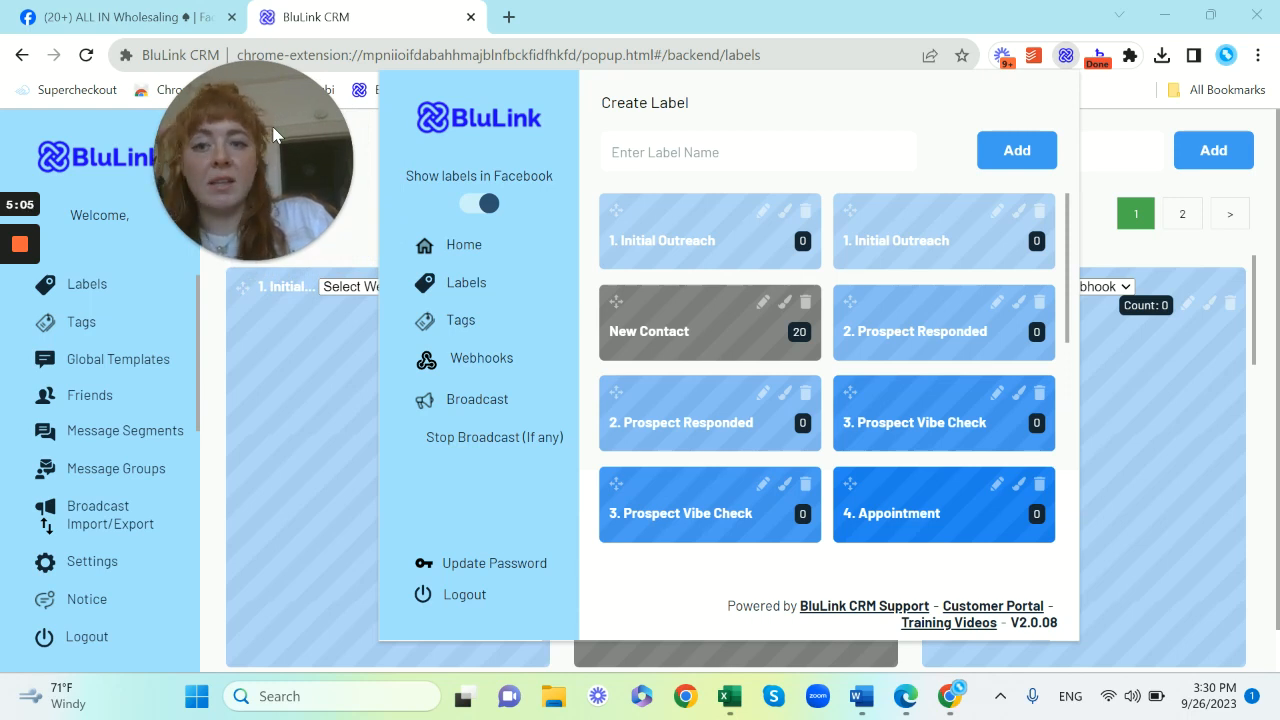
mouse_move(18, 240)
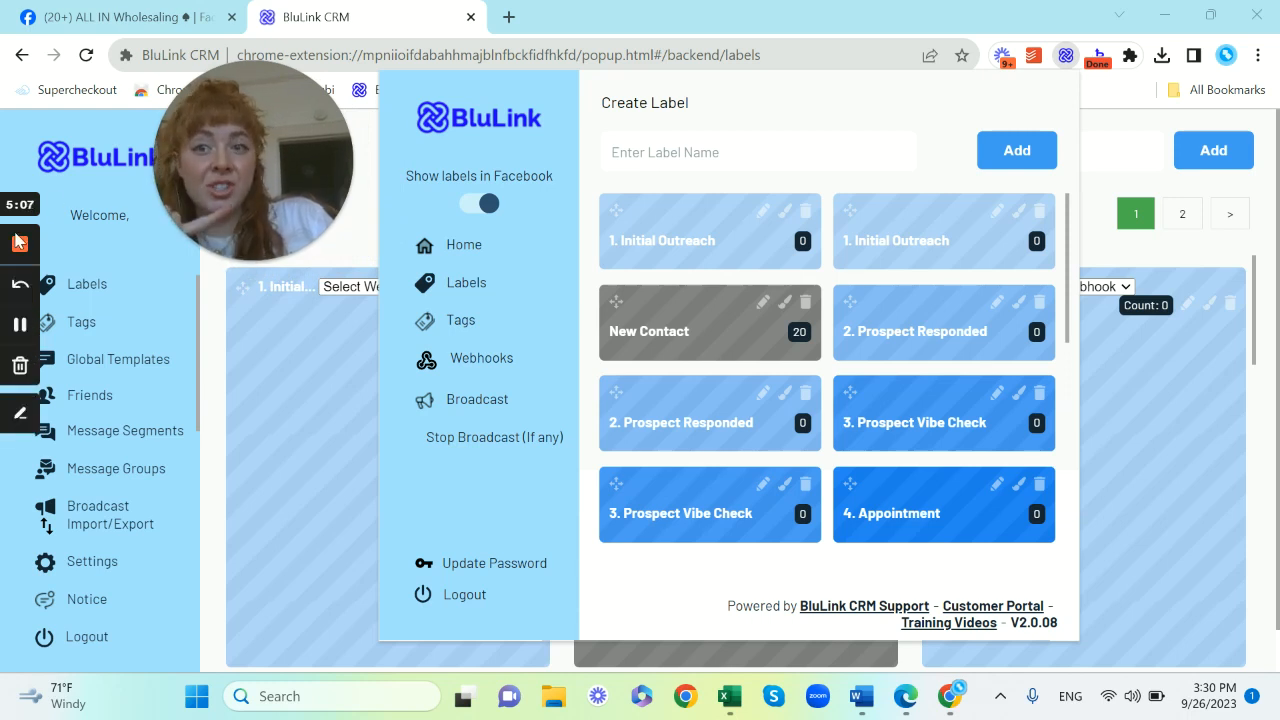